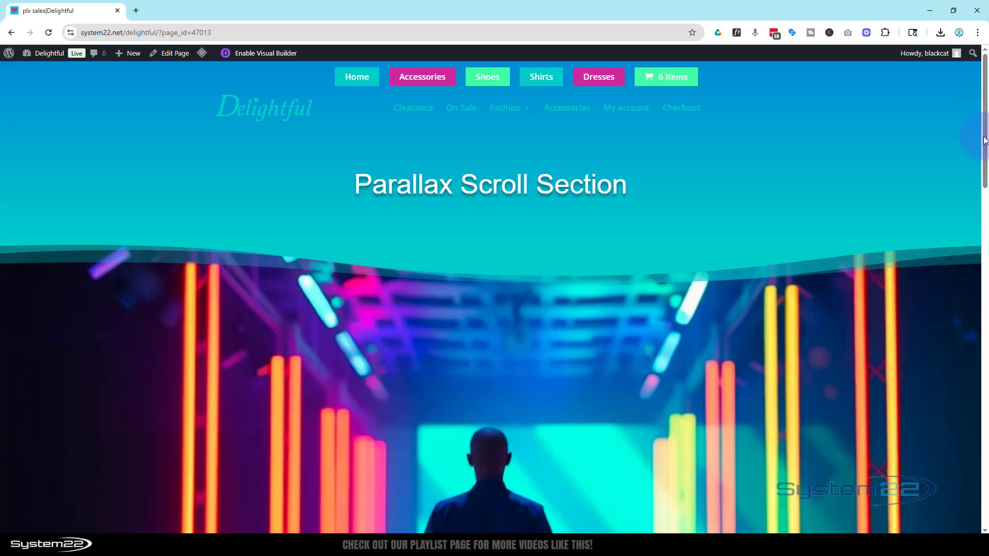
- Open the page in the Visual Builder and delete the product section with the neon corridor background
mouse_move(984, 140)
left_mouse_down()
mouse_move(985, 362)
mouse_move(984, 127)
left_mouse_up()
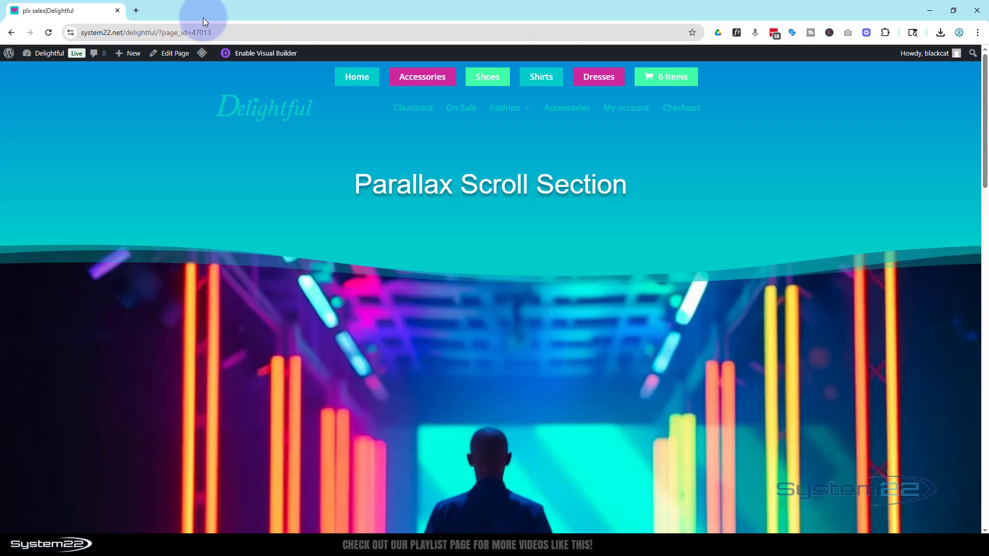
left_click(270, 53)
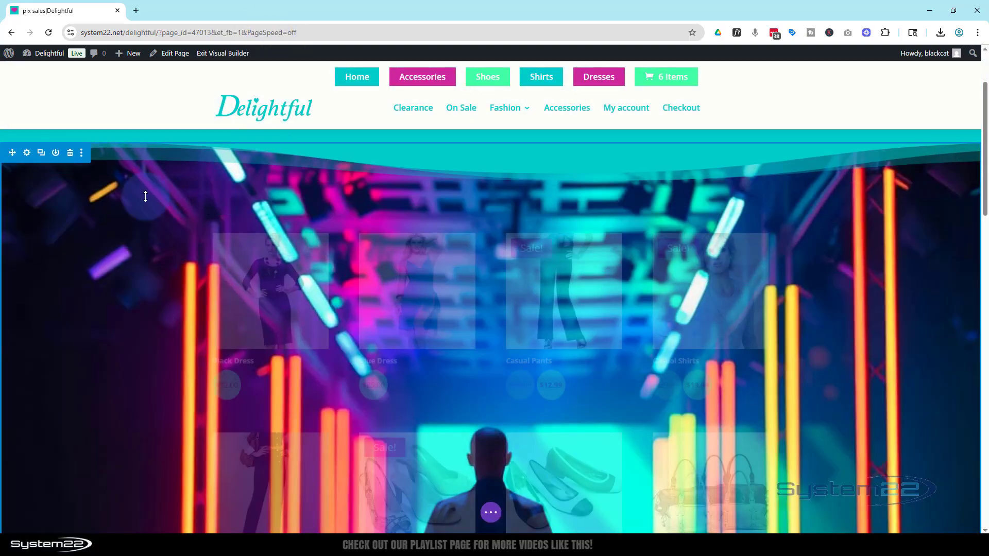
left_click(71, 154)
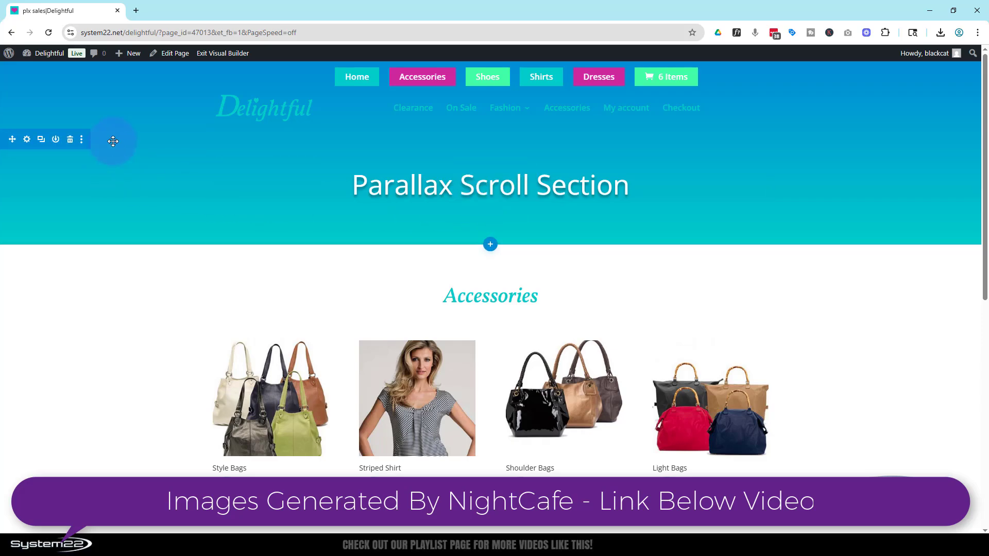
- Insert a regular section with a single-column row between the Parallax Scroll Section header and the Accessories section
scroll(118, 359, "down", 9)
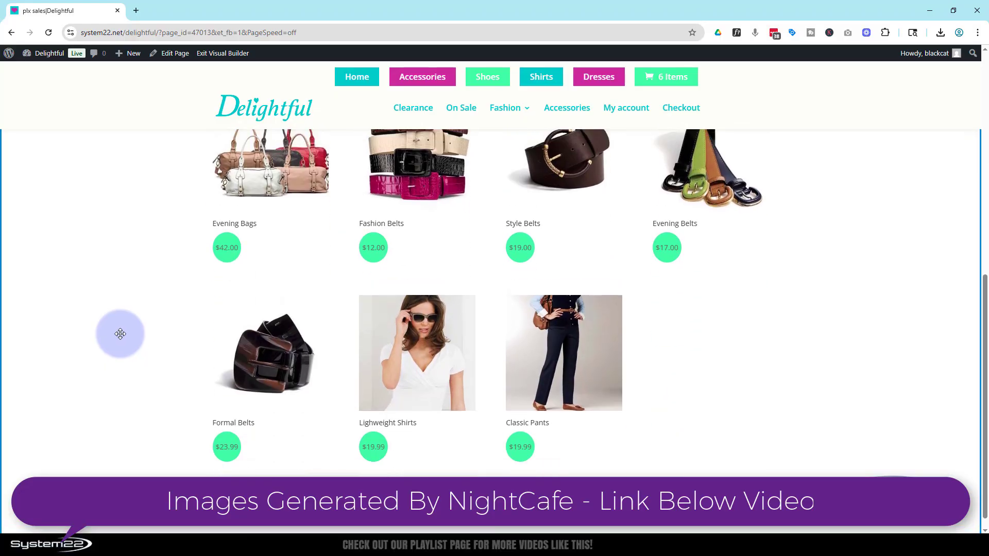
scroll(120, 333, "up", 8)
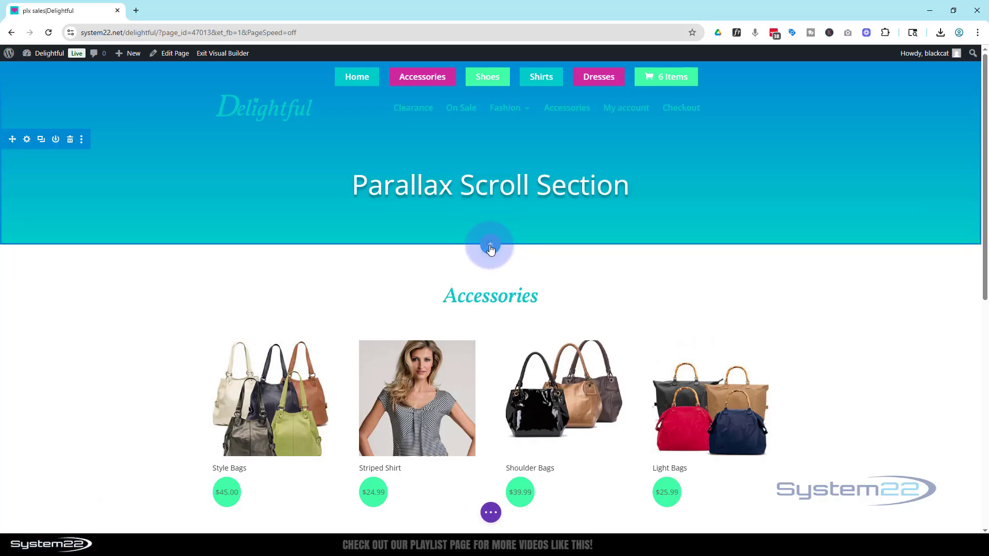
left_click(490, 246)
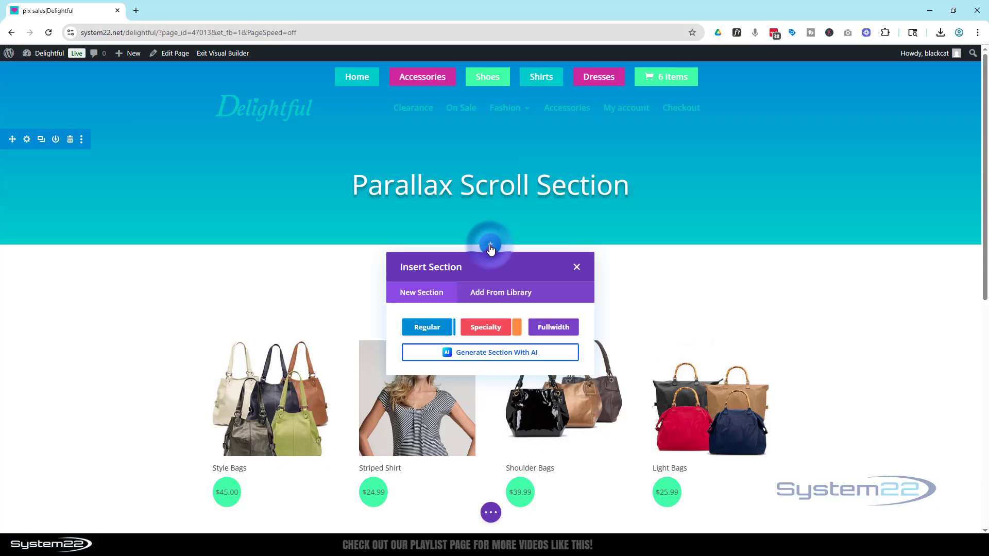
left_click(432, 327)
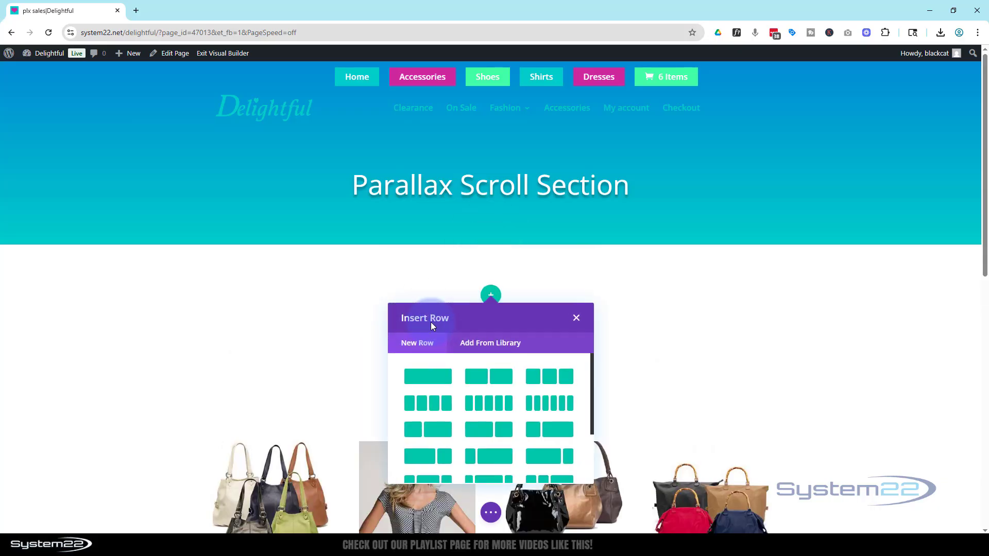
left_click(437, 381)
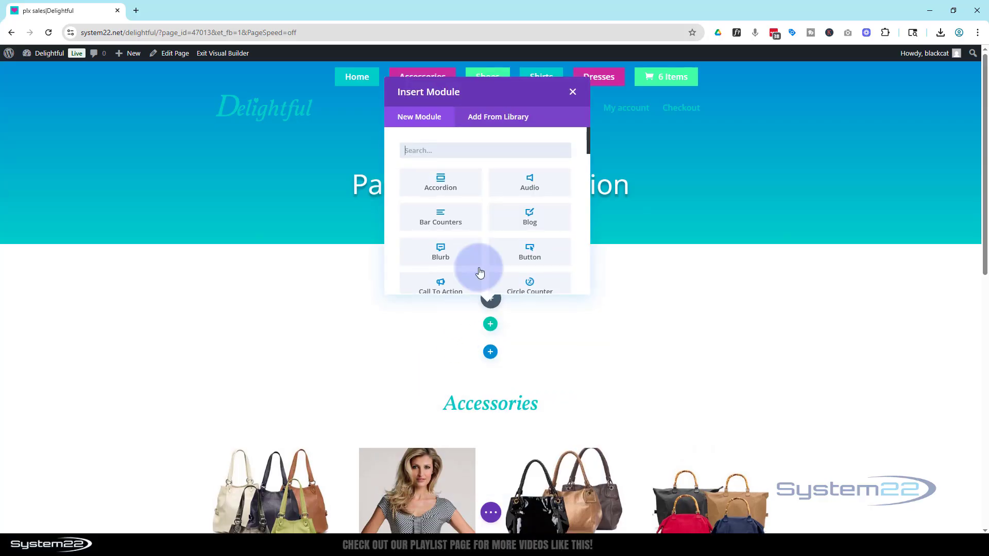
- Open the WordPress dashboard in a separate tab and review the list of all WooCommerce products
left_click(27, 58, "ctrl")
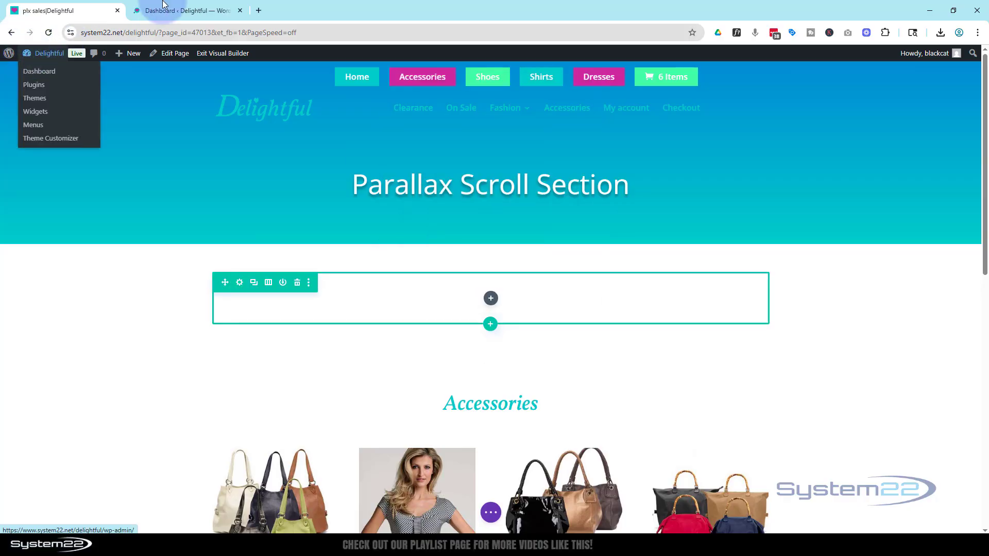
left_click(183, 14)
mouse_move(38, 229)
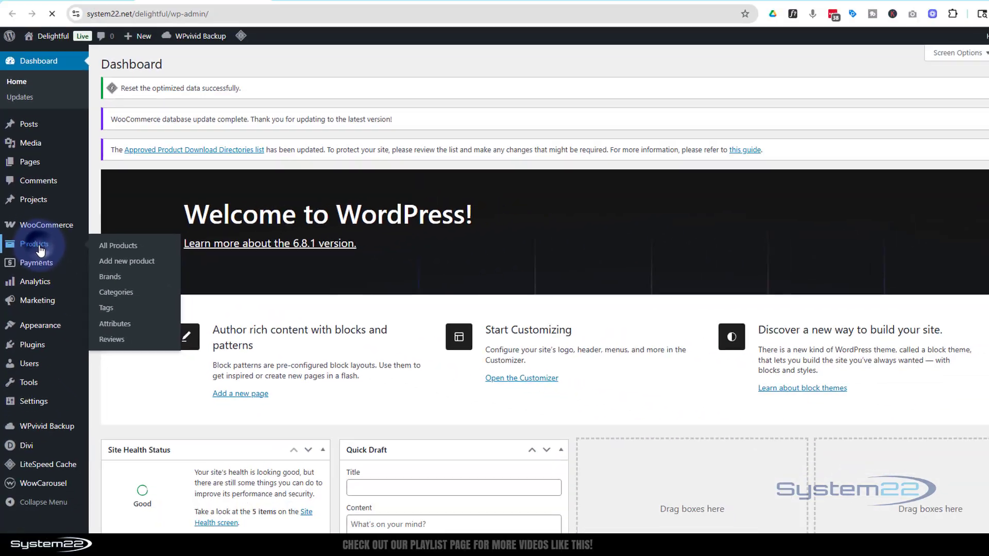
left_click(67, 203)
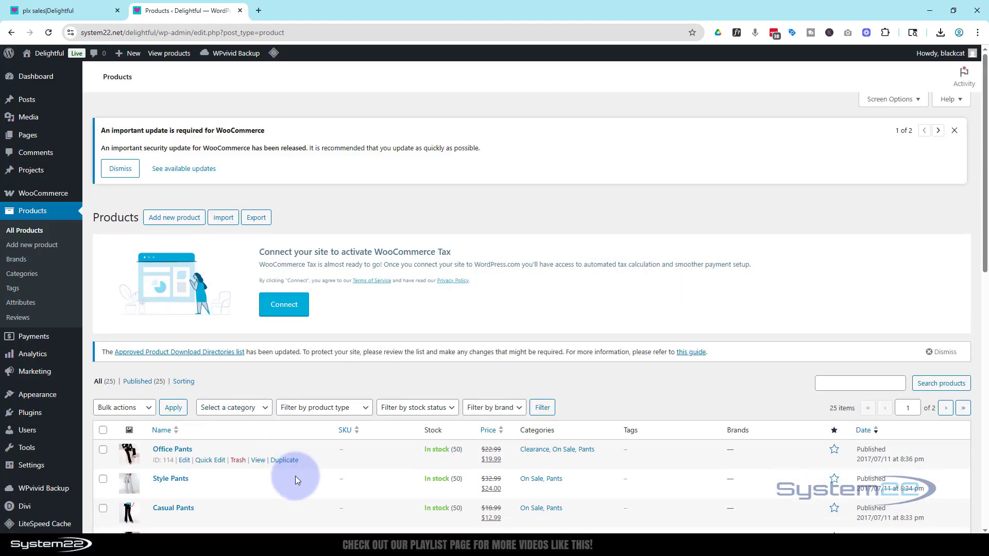
scroll(295, 476, "down", 5)
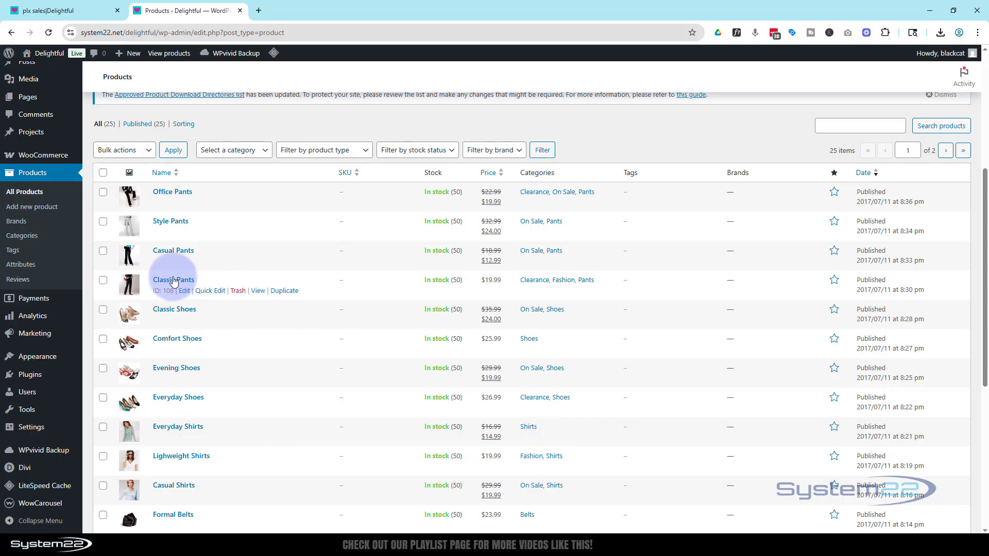
mouse_move(49, 163)
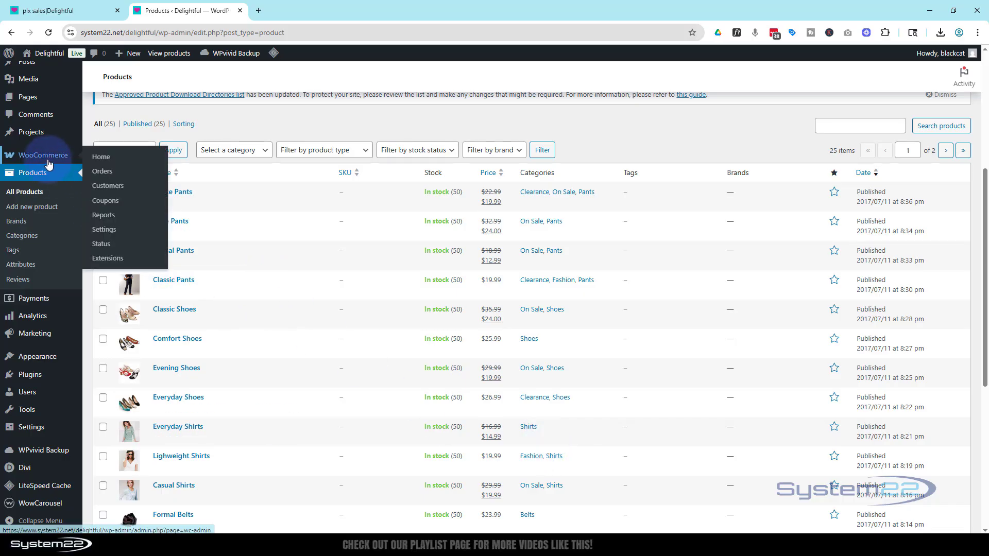
- Return to the page builder and add a Woo Products module to the empty row
left_click(61, 14)
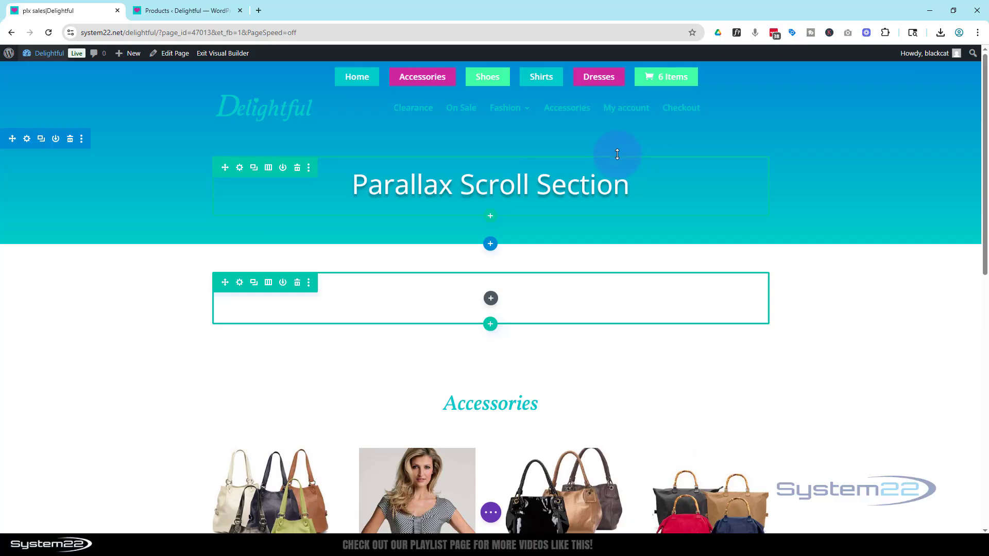
left_click(490, 299)
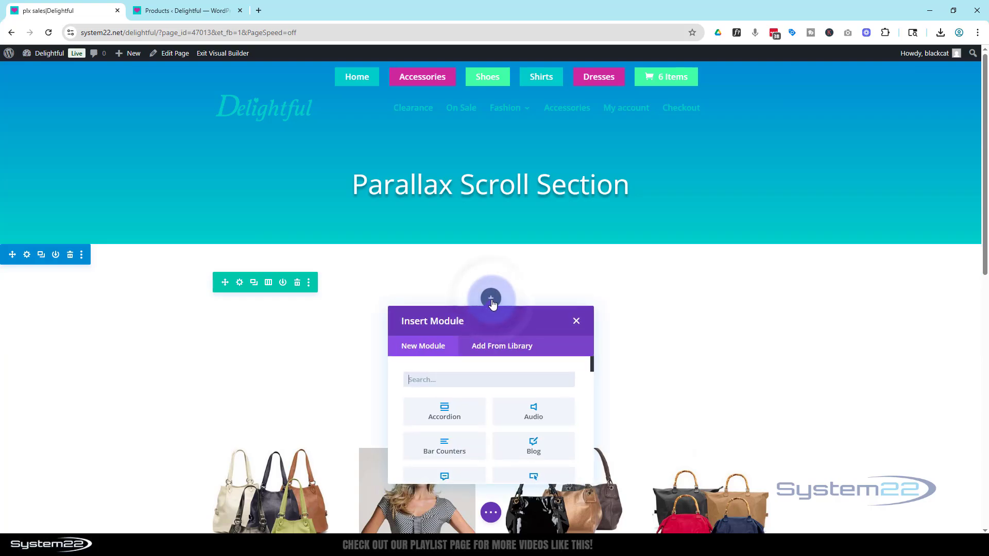
scroll(520, 418, "down", 10)
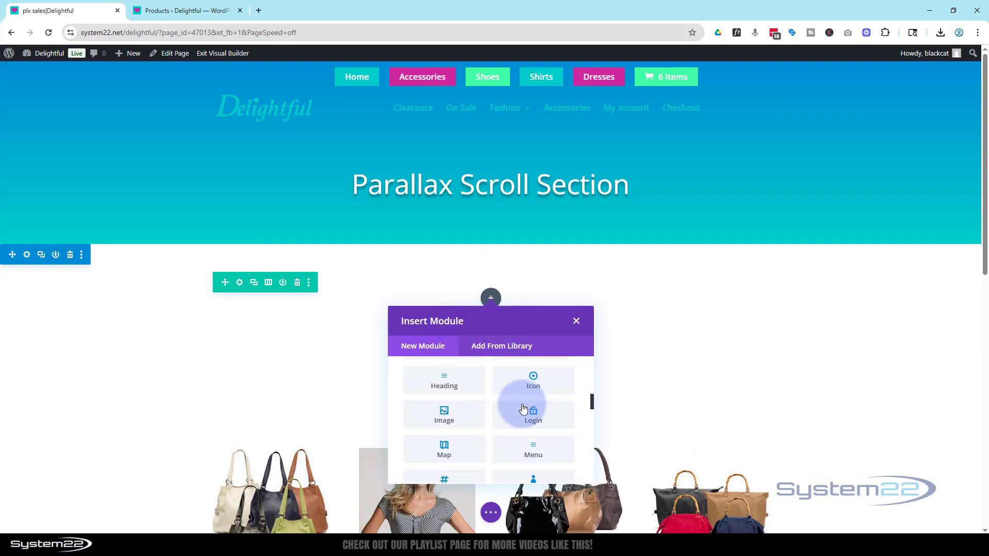
scroll(526, 407, "down", 8)
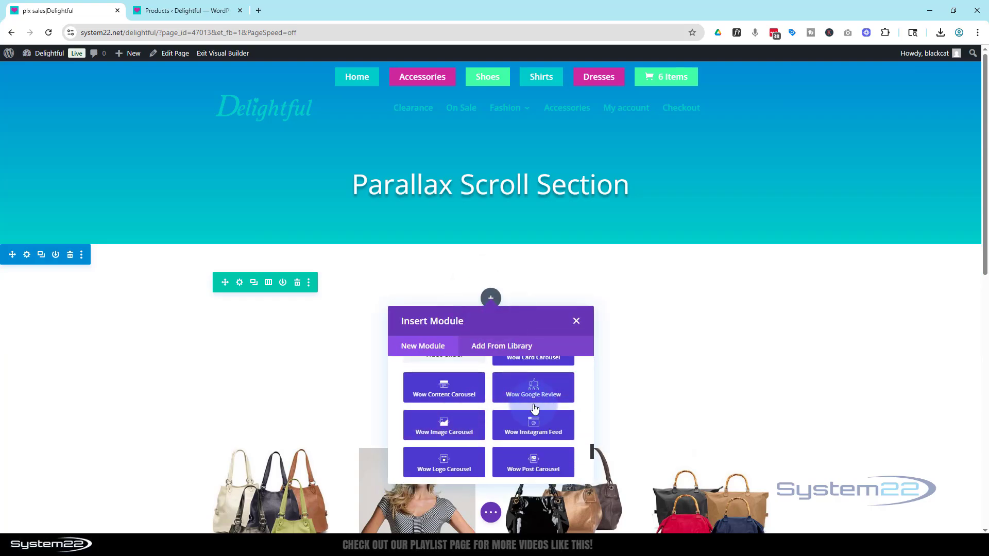
scroll(533, 404, "down", 5)
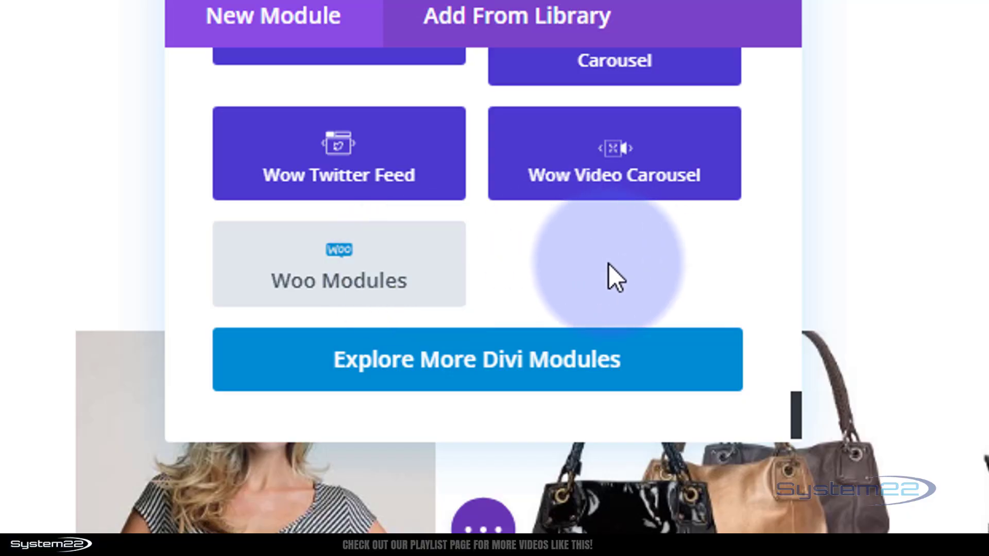
left_click(343, 273)
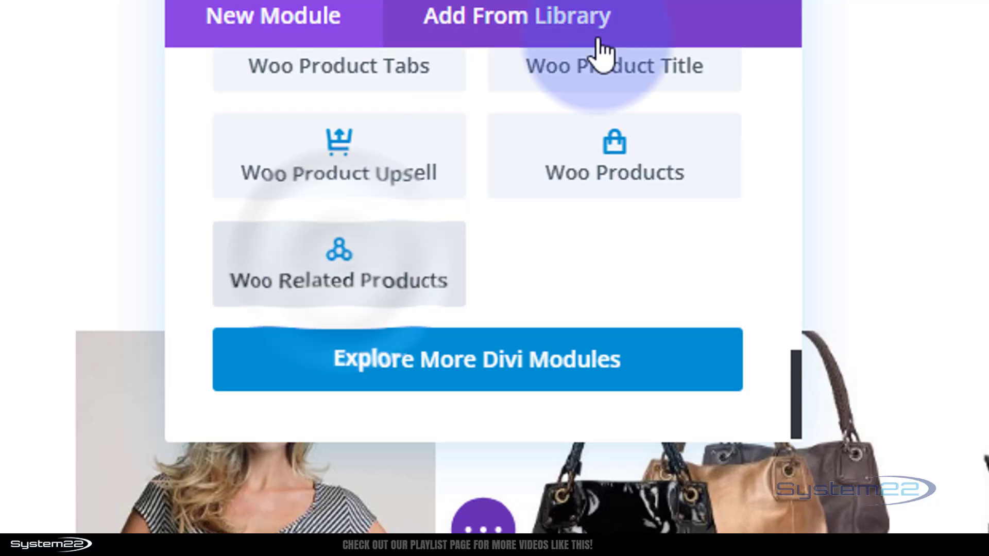
scroll(546, 226, "up", 12)
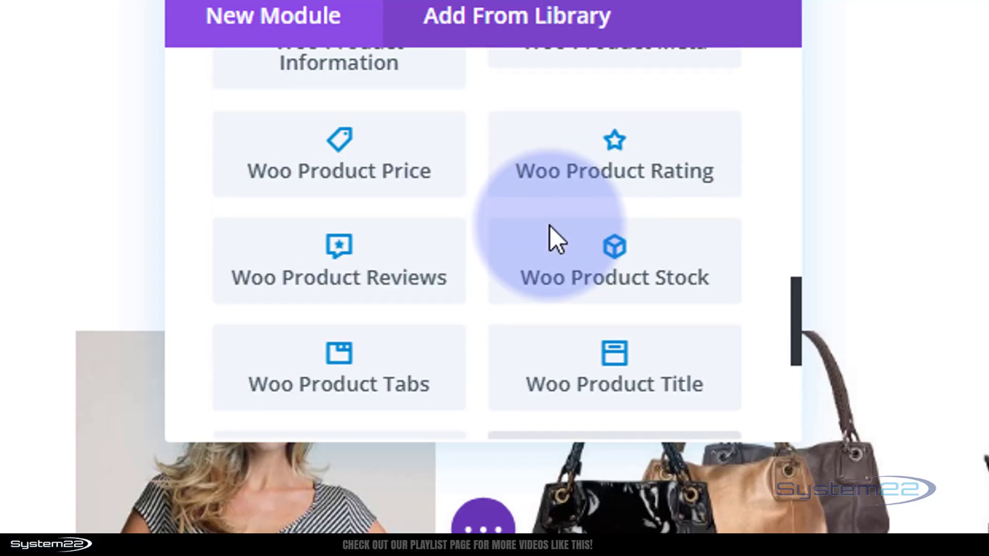
scroll(552, 225, "up", 6)
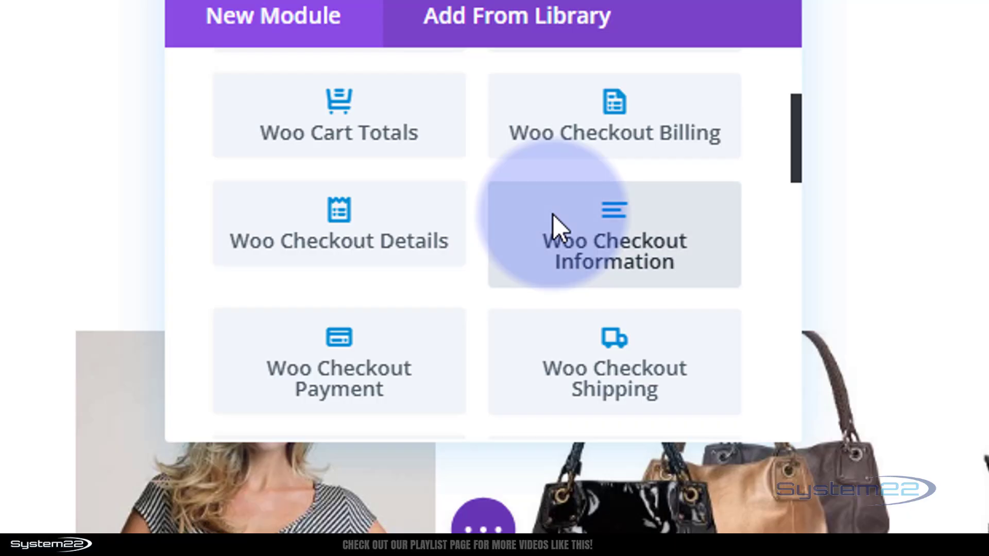
scroll(552, 225, "down", 3)
scroll(555, 208, "down", 10)
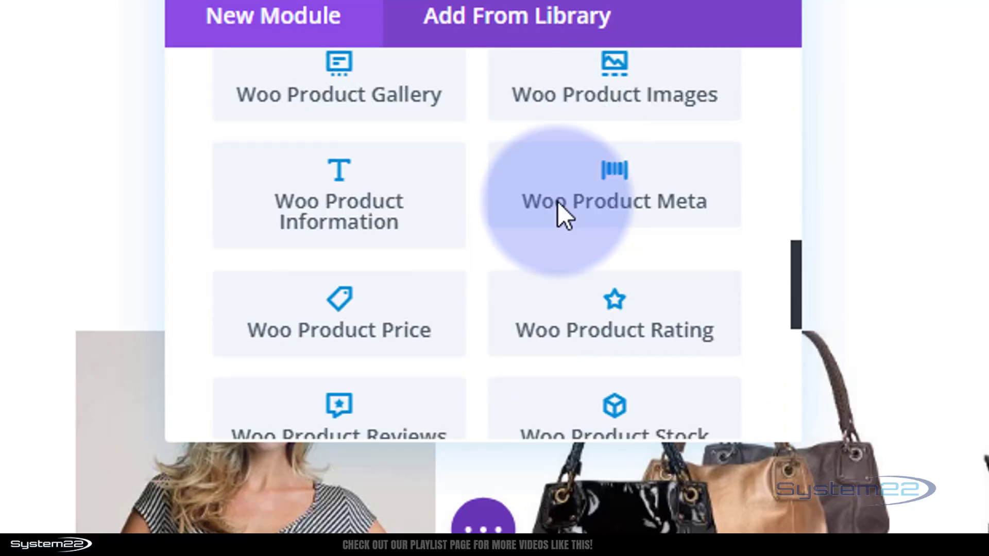
scroll(565, 206, "down", 5)
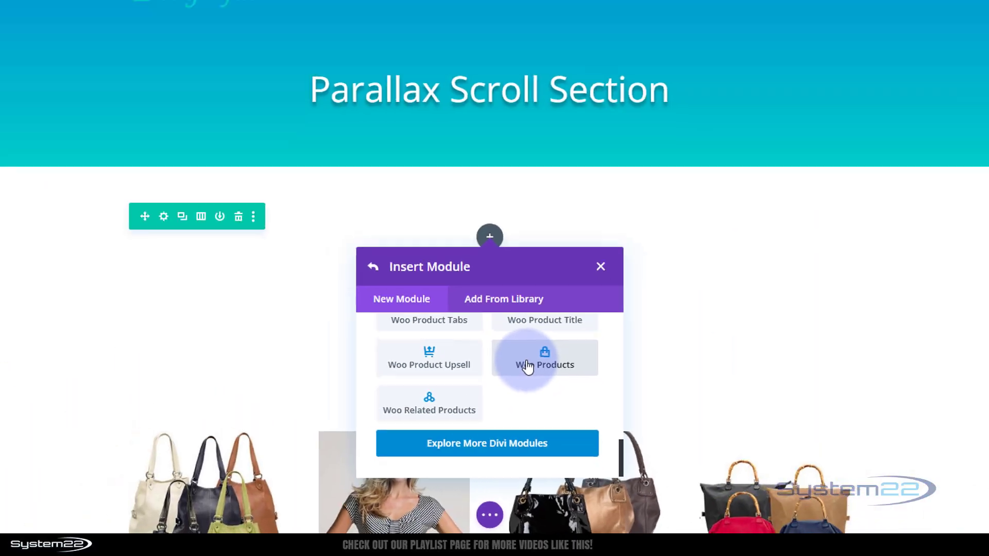
left_click(527, 366)
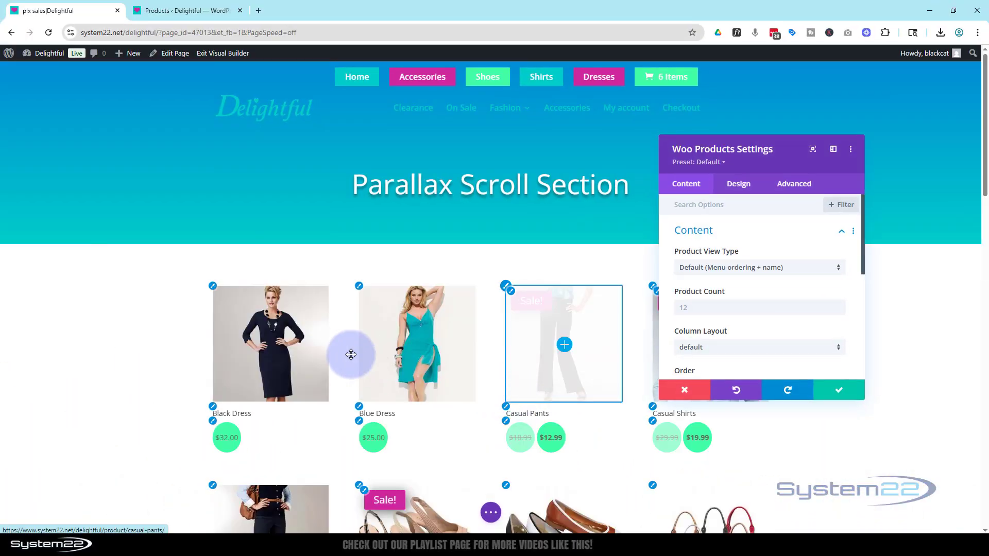
- Set the module's product view type to Product Category, include All Categories, and save the module settings
left_click(797, 267)
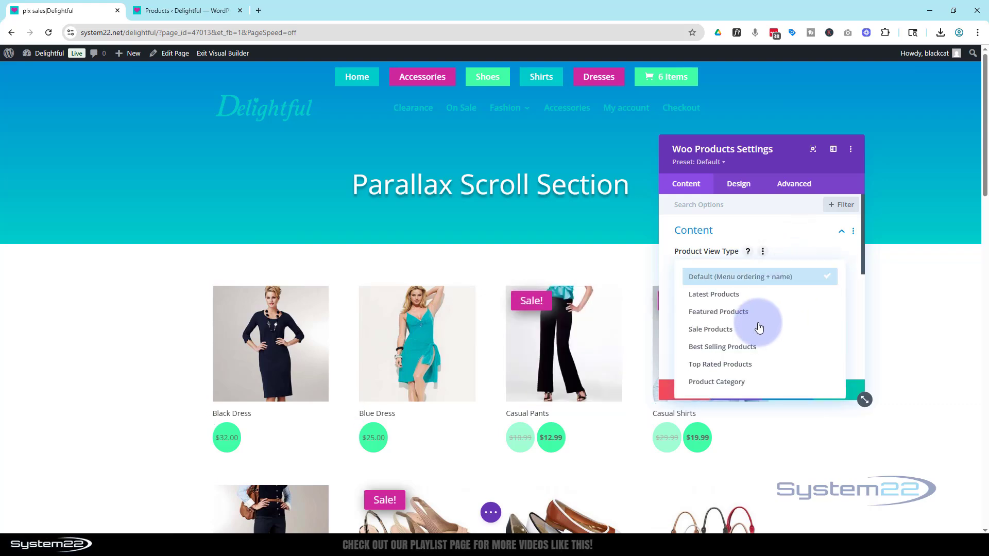
left_click(738, 382)
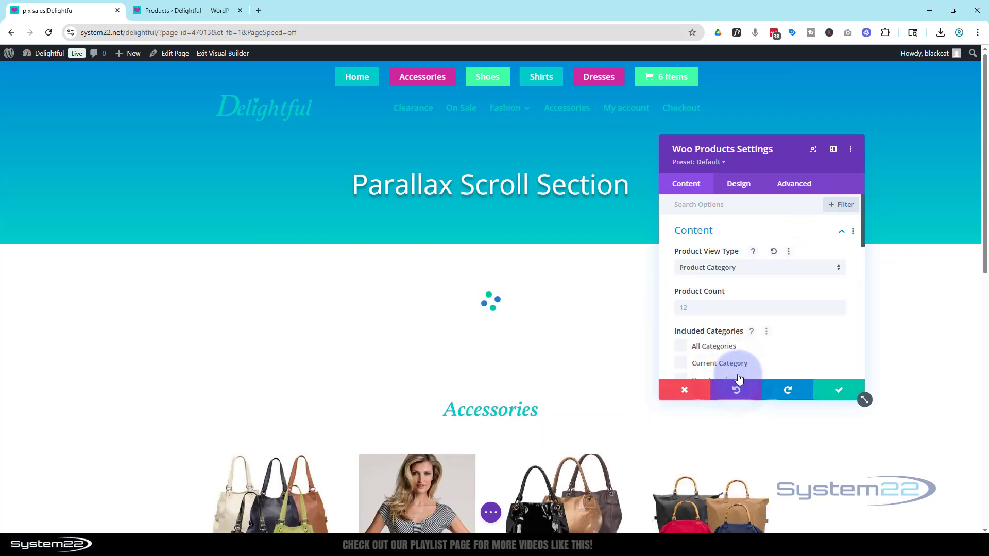
scroll(766, 279, "down", 2)
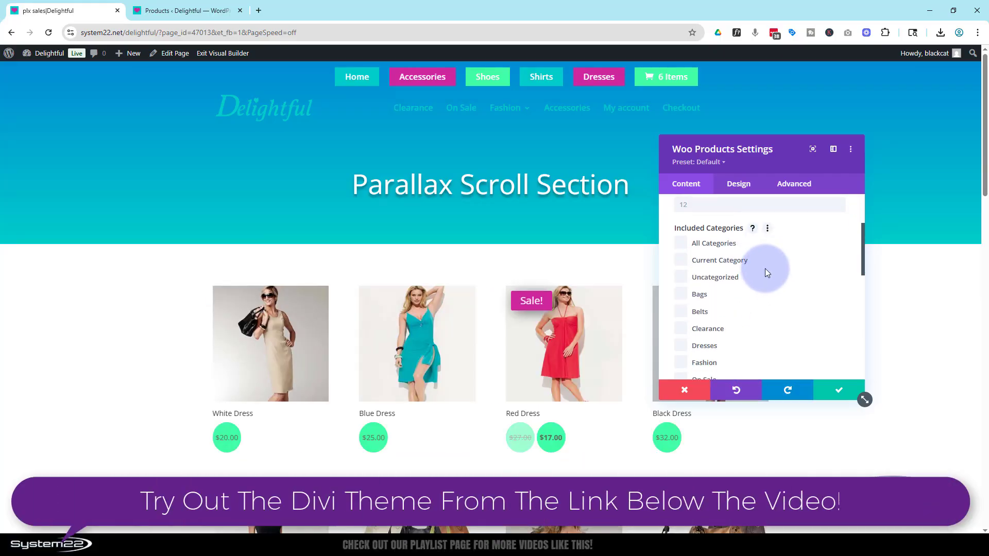
left_click(680, 242)
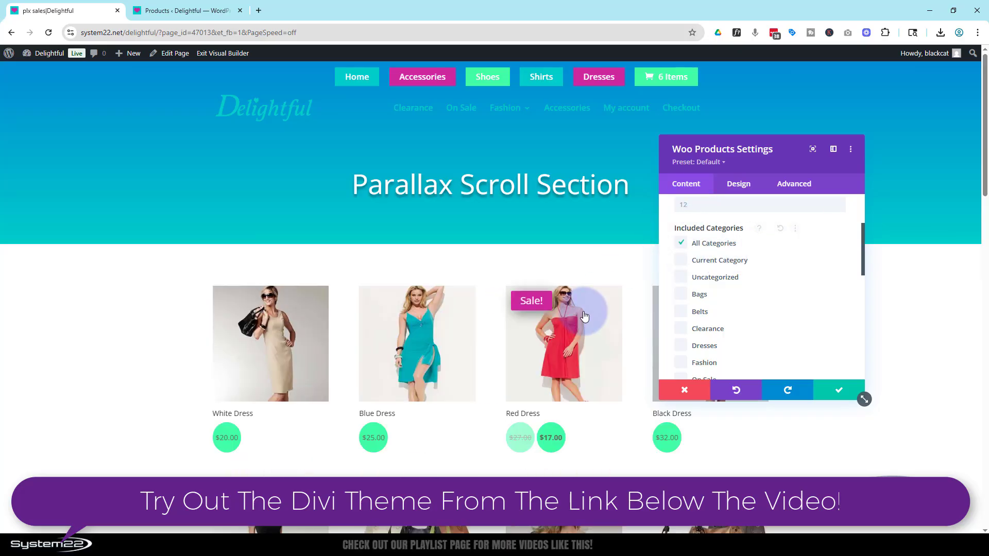
scroll(584, 316, "down", 2)
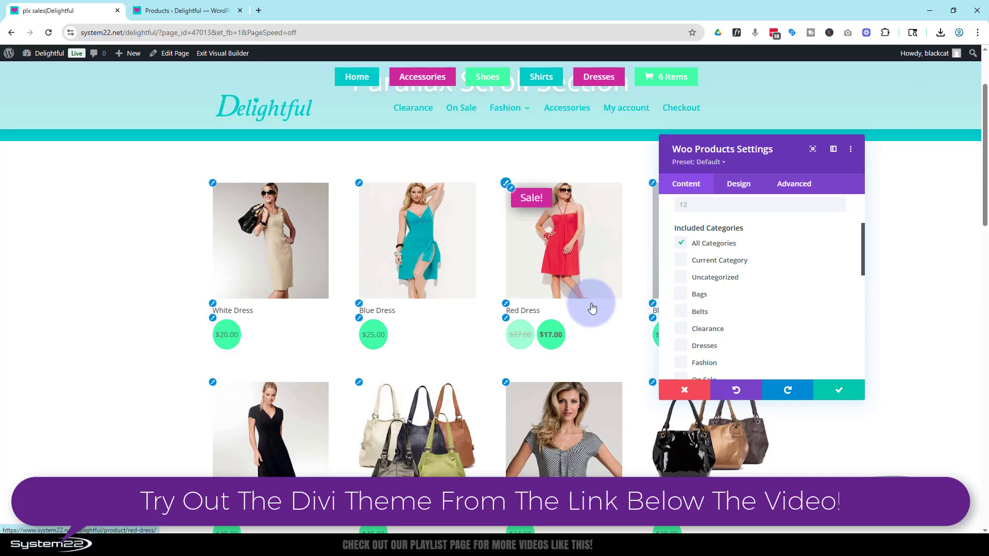
scroll(592, 308, "down", 5)
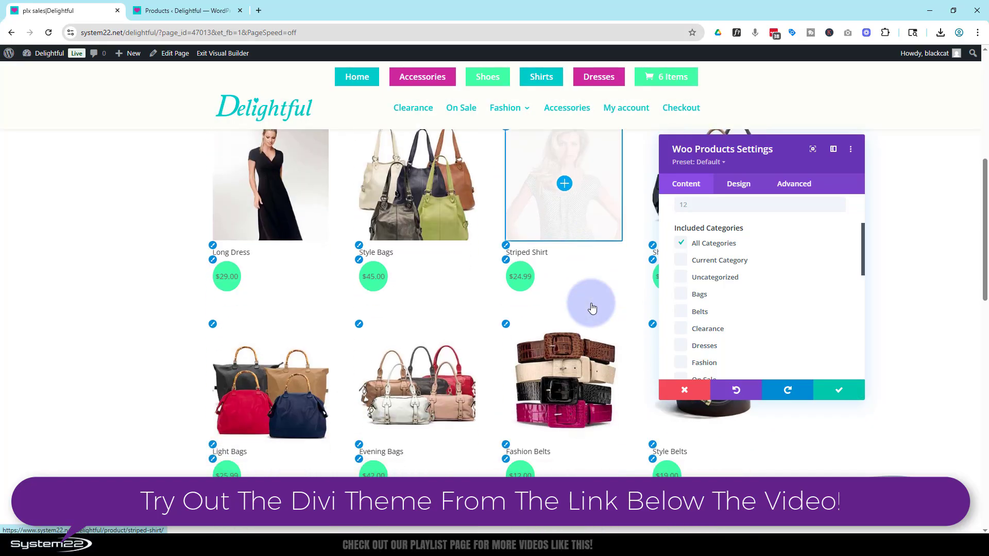
scroll(594, 307, "up", 4)
scroll(594, 307, "up", 3)
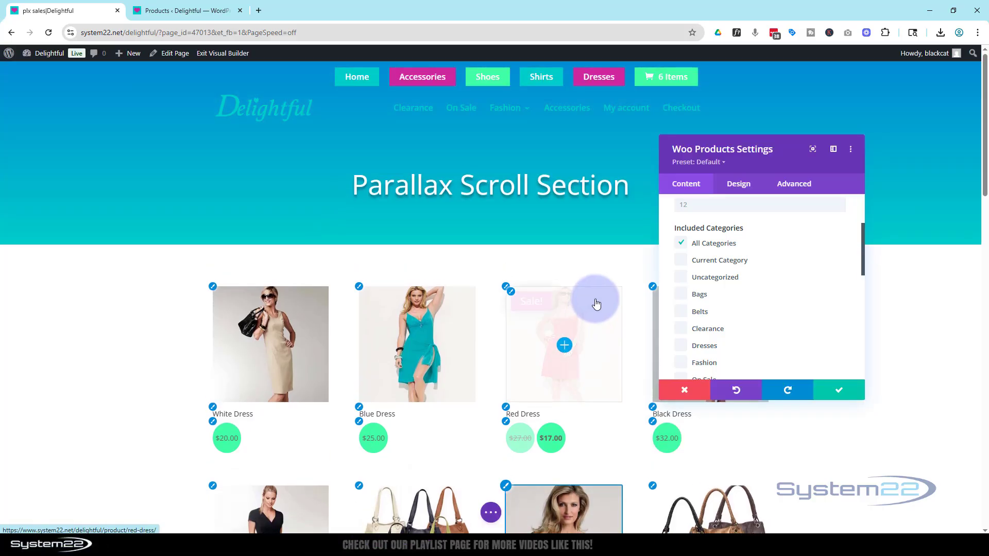
left_click(838, 391)
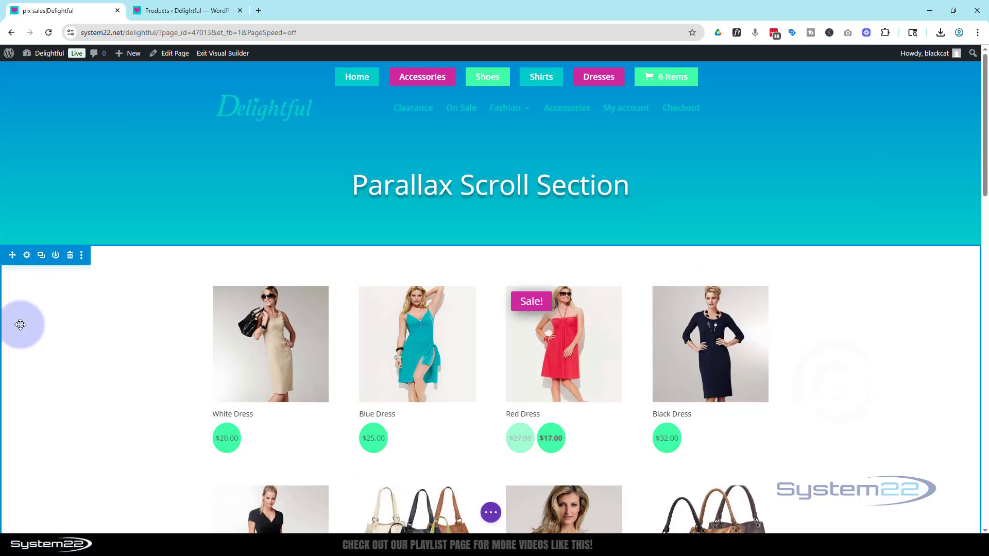
- Set the neon runway picture from the media library as the background image of the section holding the products
scroll(51, 347, "down", 1)
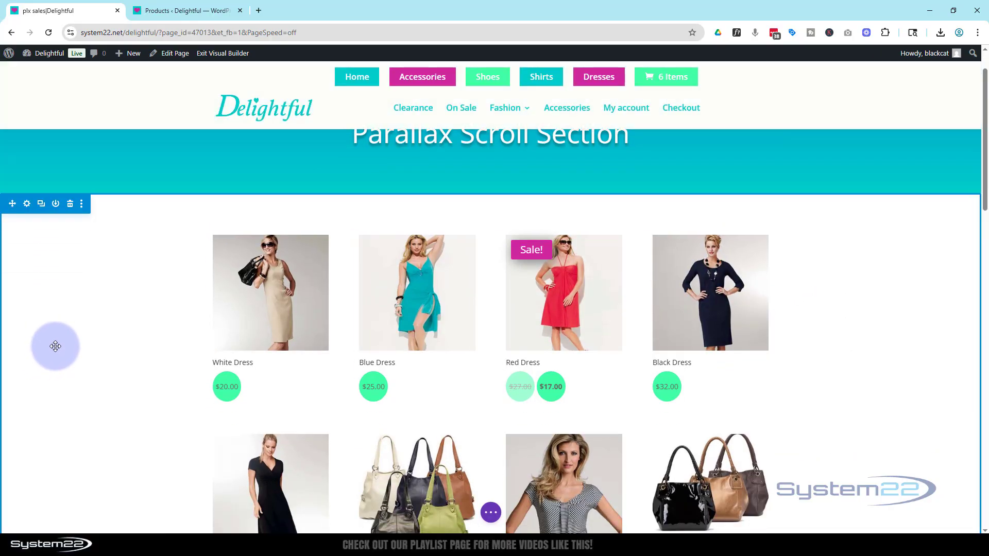
left_click(26, 204)
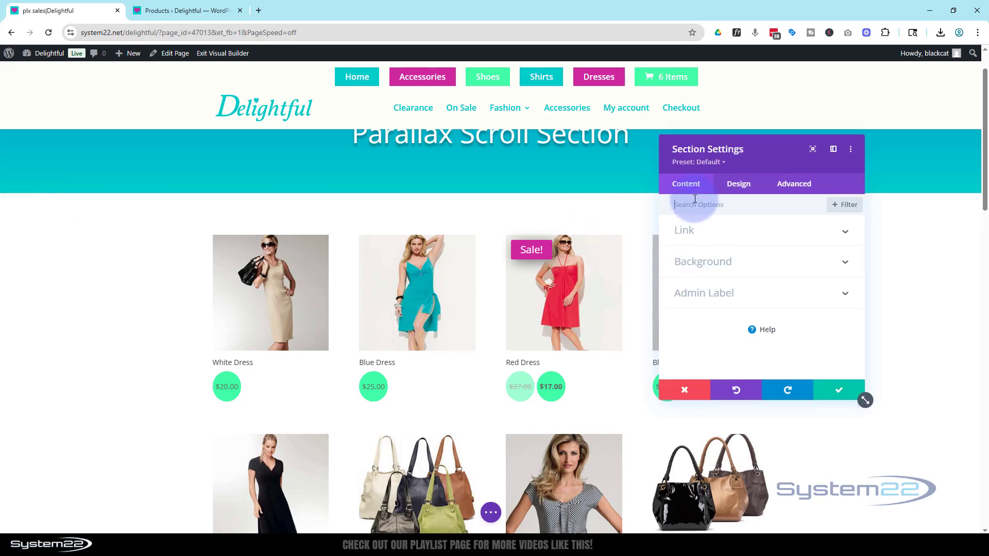
left_click(714, 264)
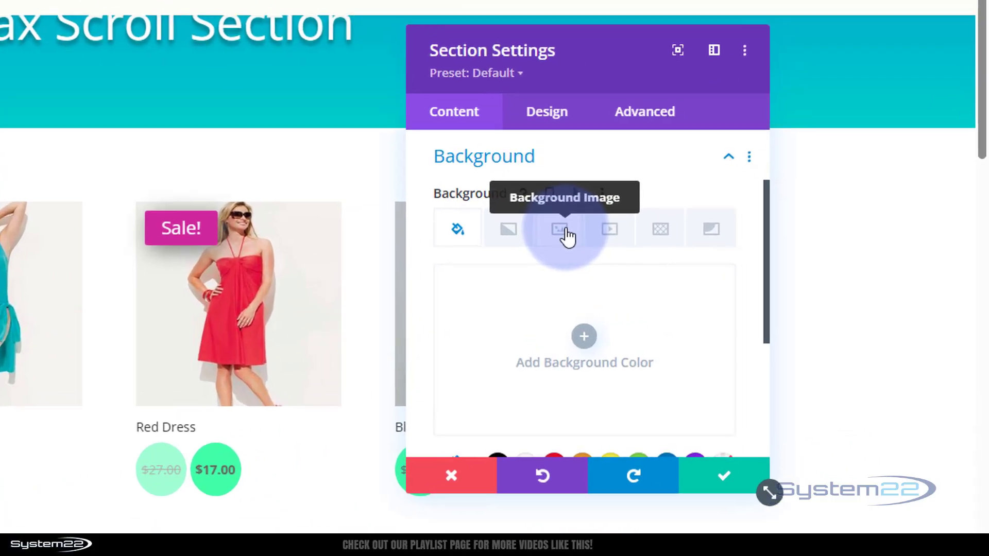
left_click(566, 235)
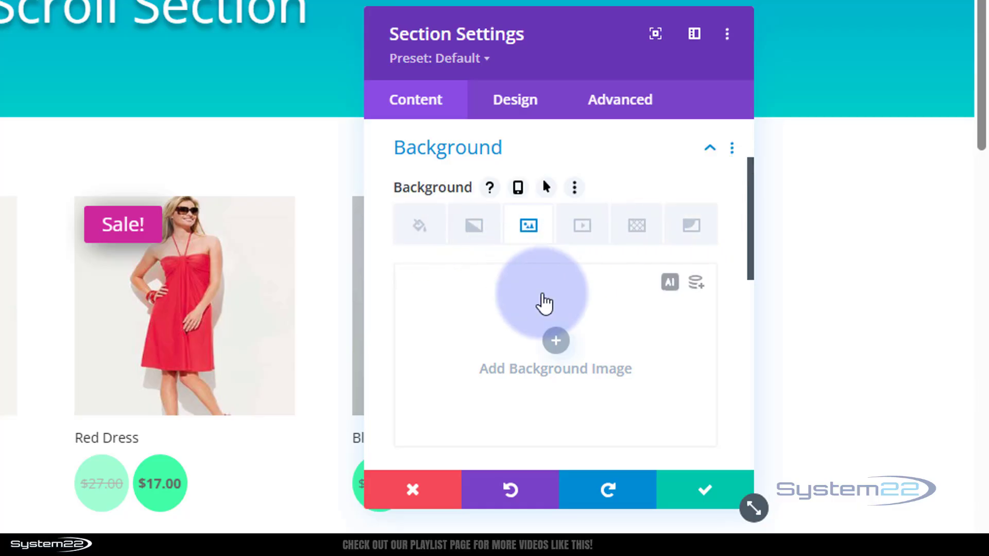
left_click(556, 341)
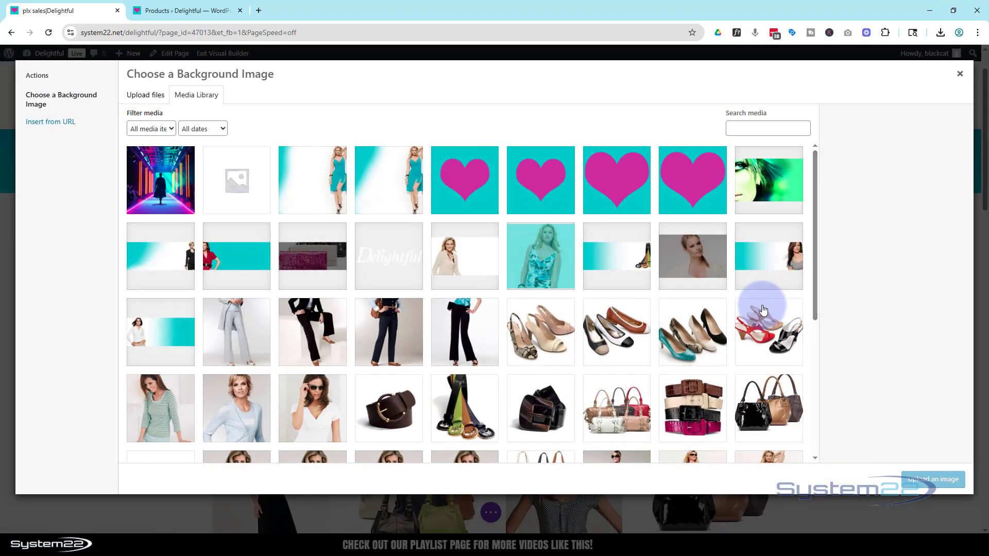
left_click(170, 183)
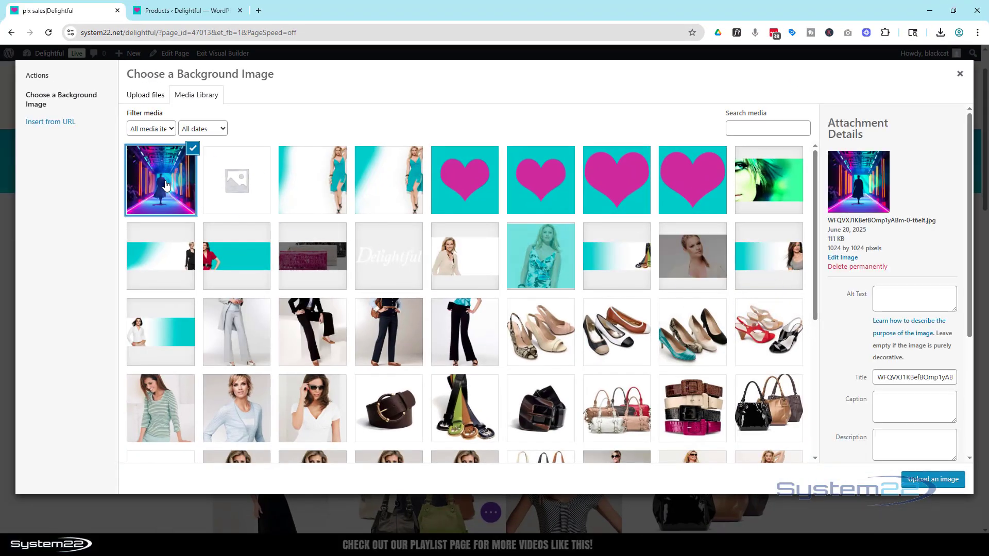
left_click(933, 480)
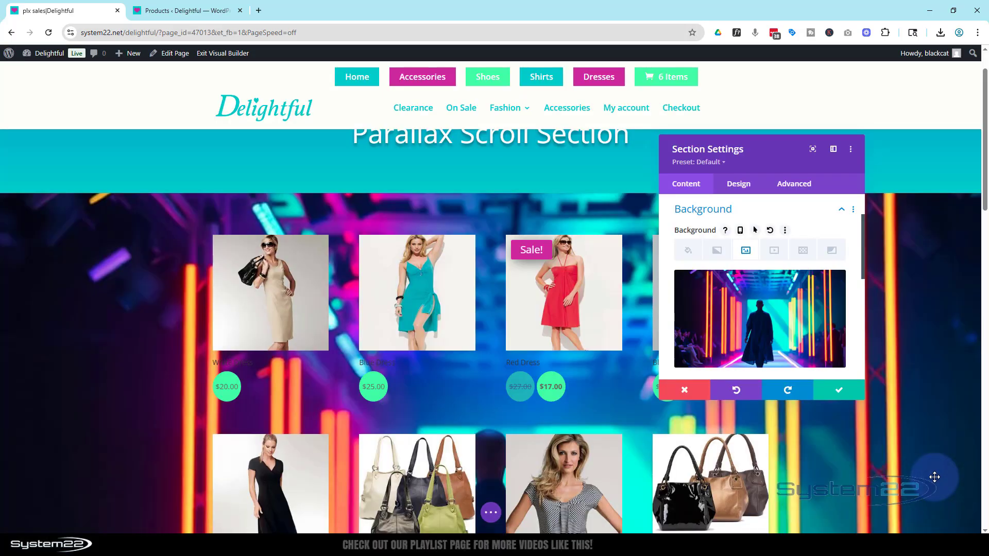
- Enable the parallax effect for the product section's background image
scroll(85, 381, "down", 4)
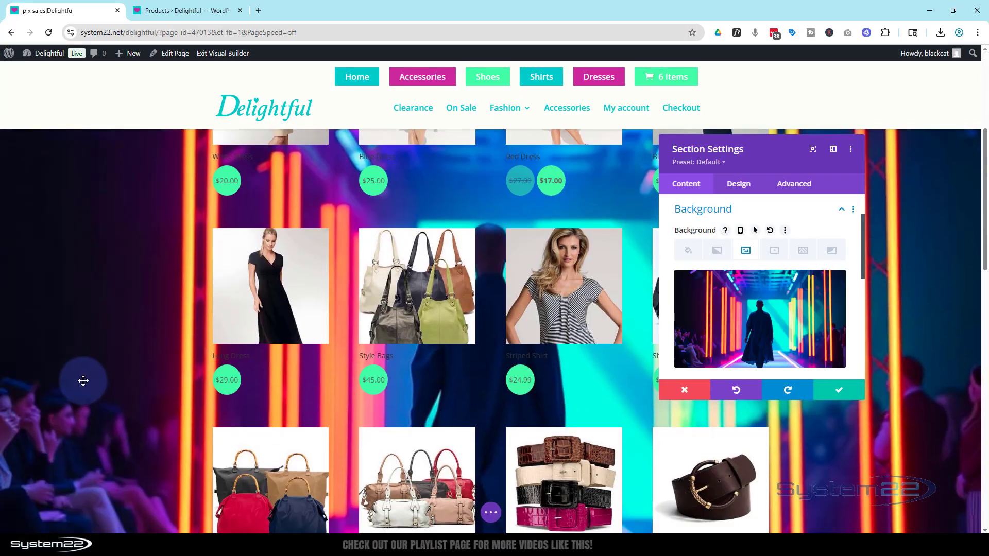
scroll(82, 380, "down", 5)
scroll(76, 378, "up", 6)
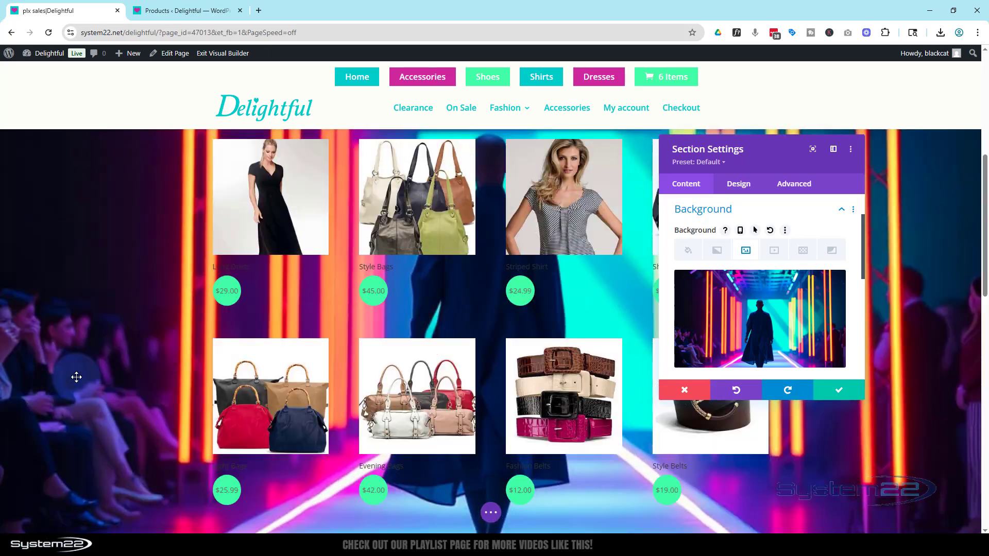
scroll(76, 376, "down", 3)
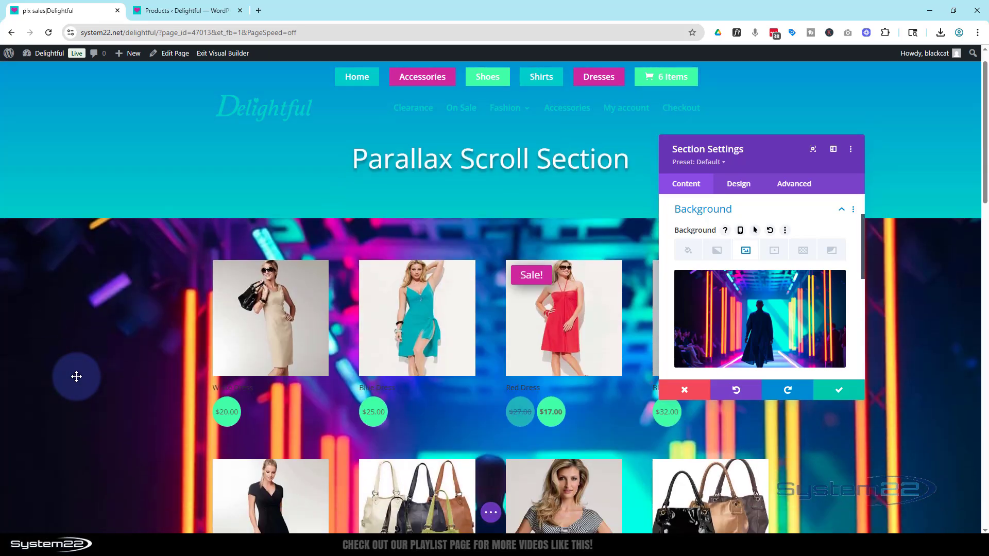
scroll(78, 373, "up", 2)
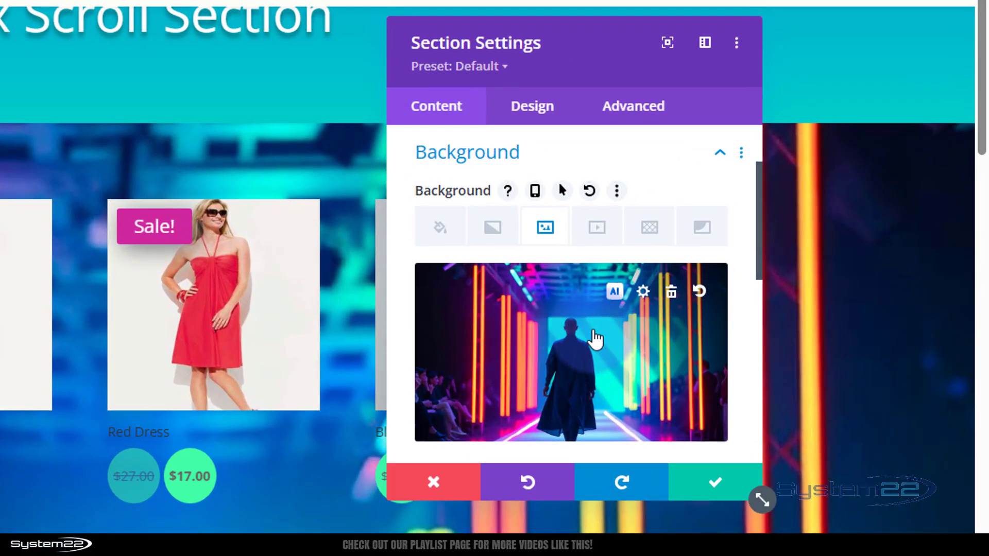
scroll(596, 338, "down", 5)
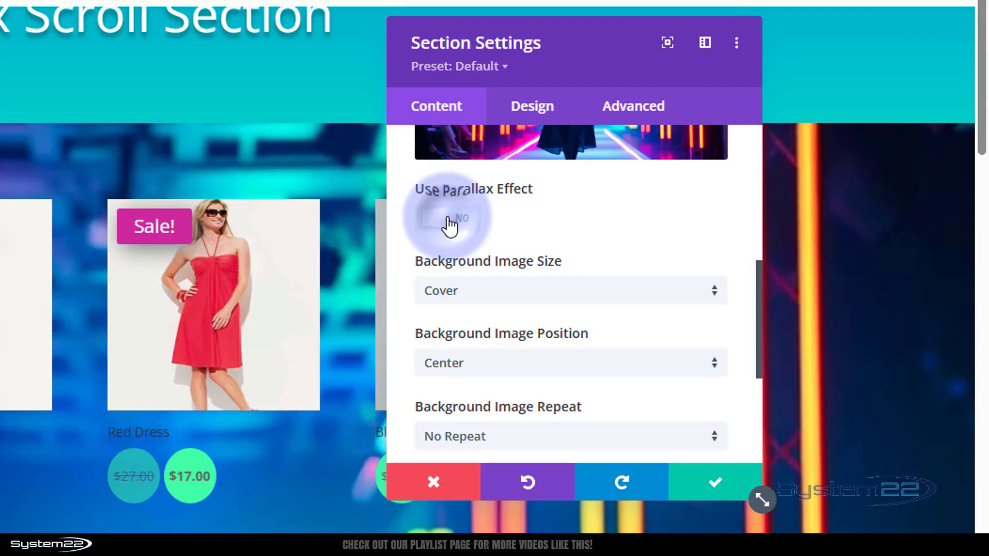
left_click(449, 222)
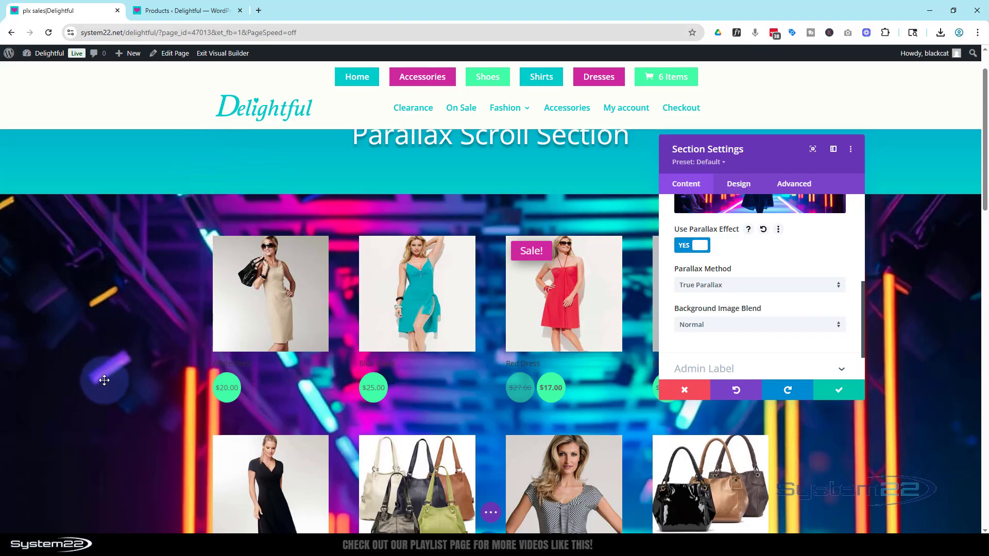
- Examine how the True Parallax background moves behind the products while scrolling through the section
scroll(101, 375, "up", 1)
scroll(109, 372, "down", 8)
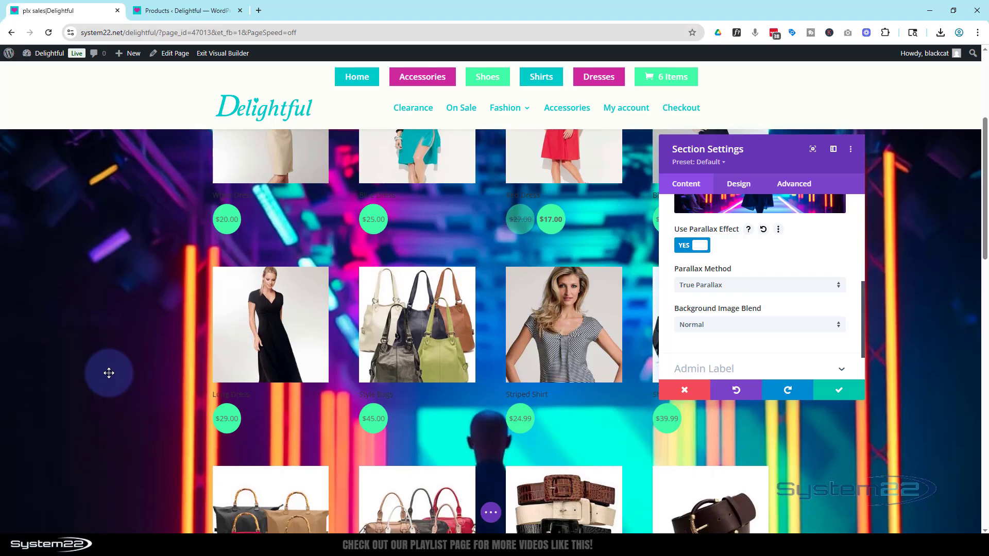
scroll(108, 376, "up", 6)
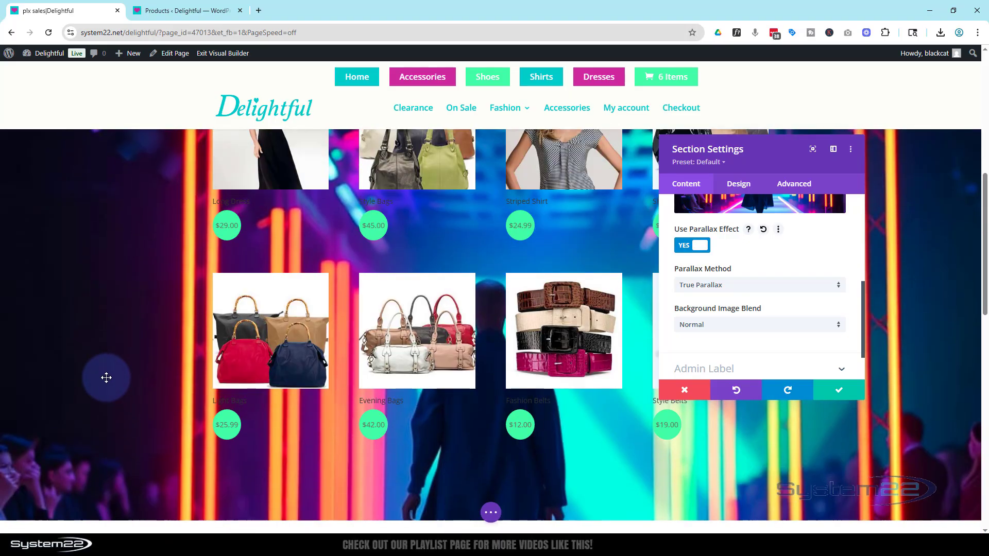
scroll(105, 385, "up", 5)
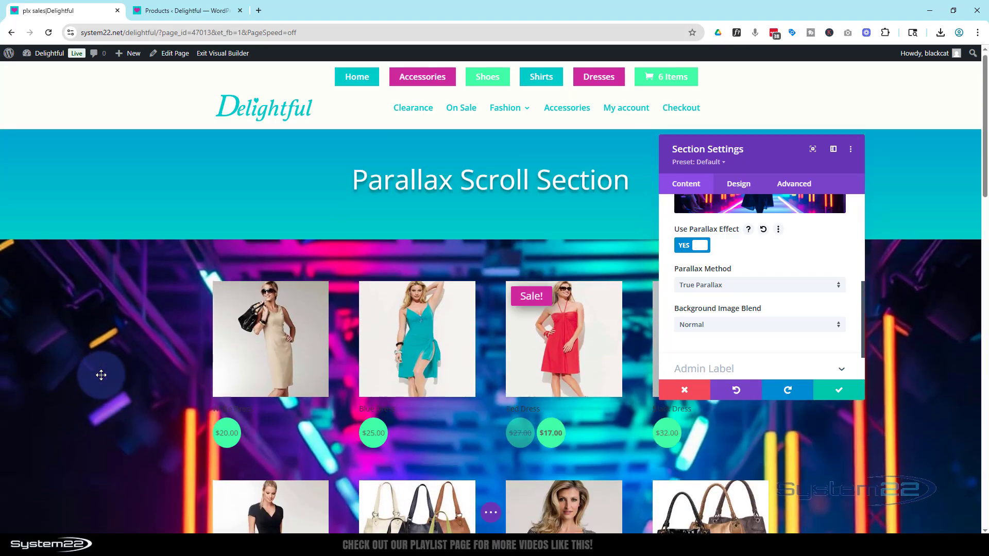
scroll(101, 374, "down", 7)
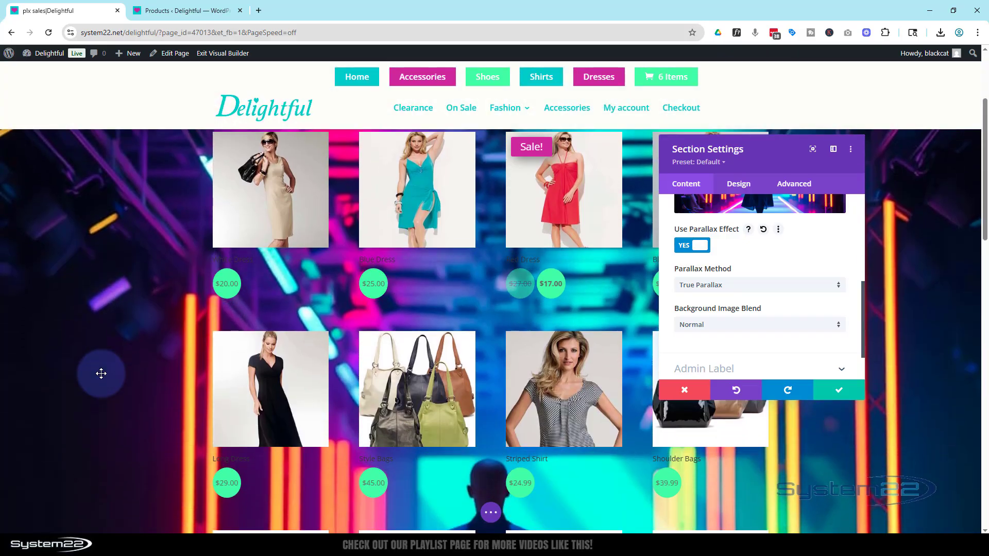
scroll(101, 373, "down", 3)
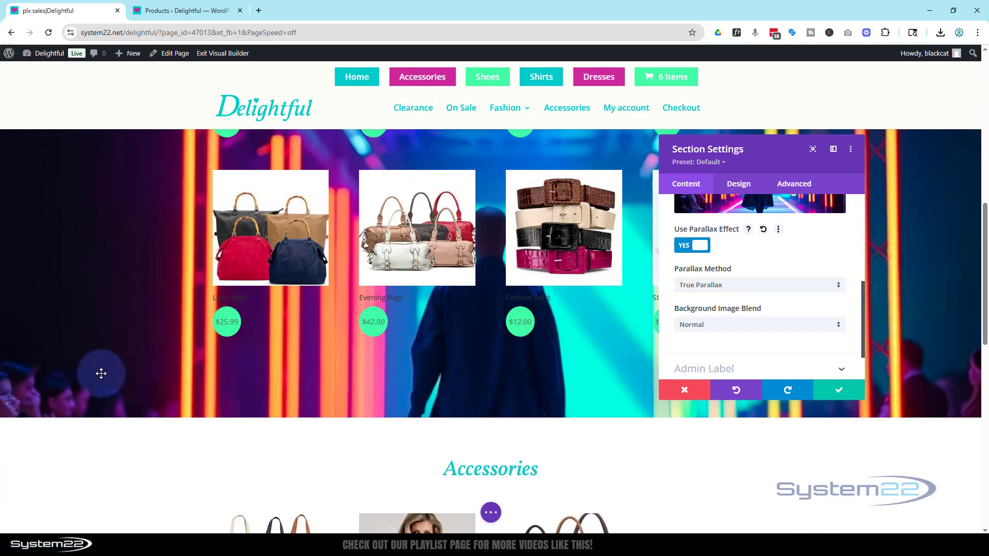
scroll(101, 373, "up", 5)
scroll(101, 374, "up", 4)
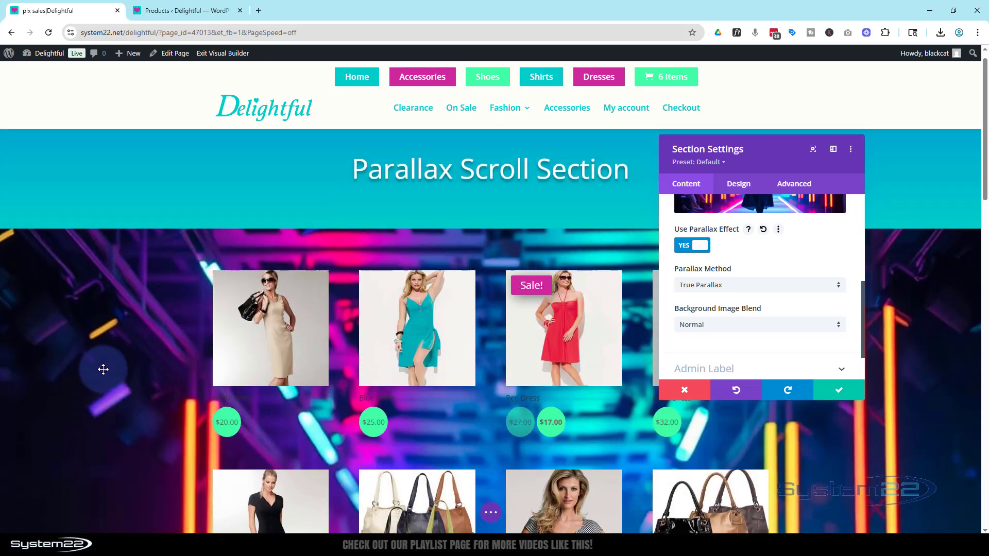
scroll(103, 369, "down", 2)
scroll(103, 369, "down", 5)
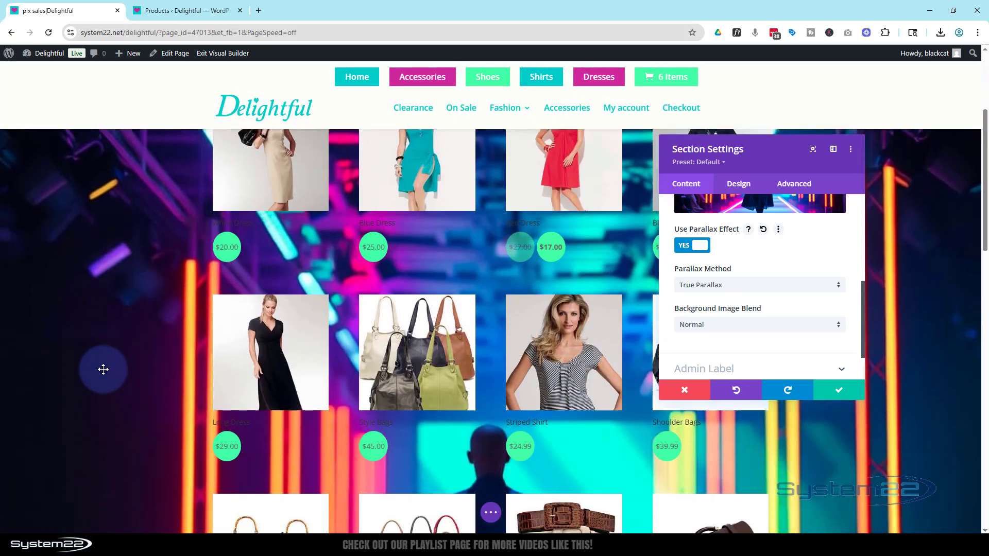
scroll(103, 369, "up", 6)
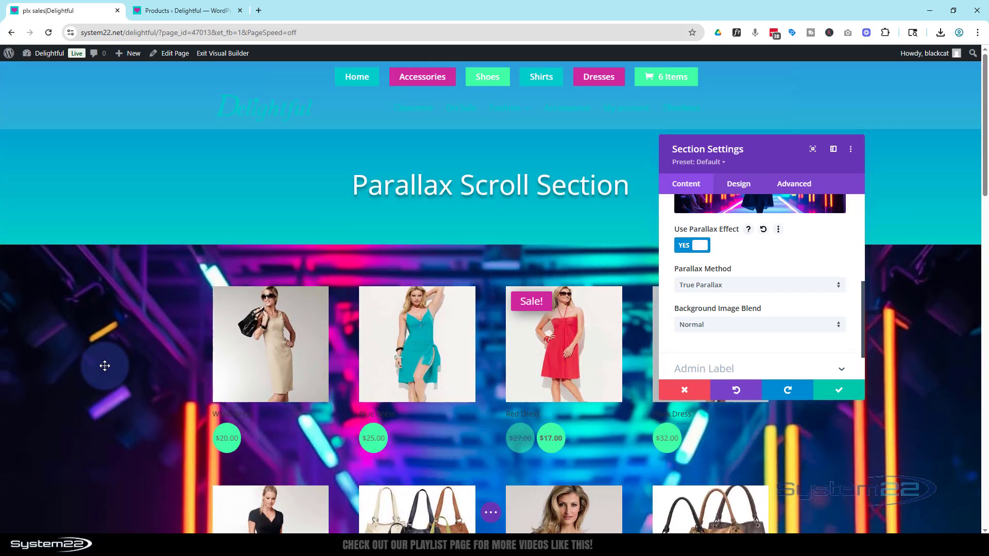
- Change the parallax method of the section's background image to CSS
left_click(748, 292)
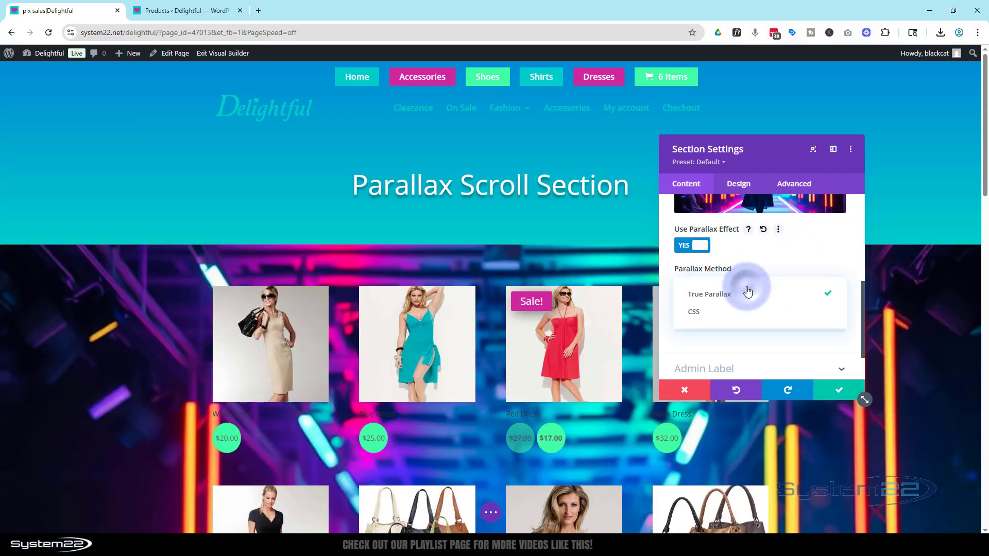
left_click(698, 314)
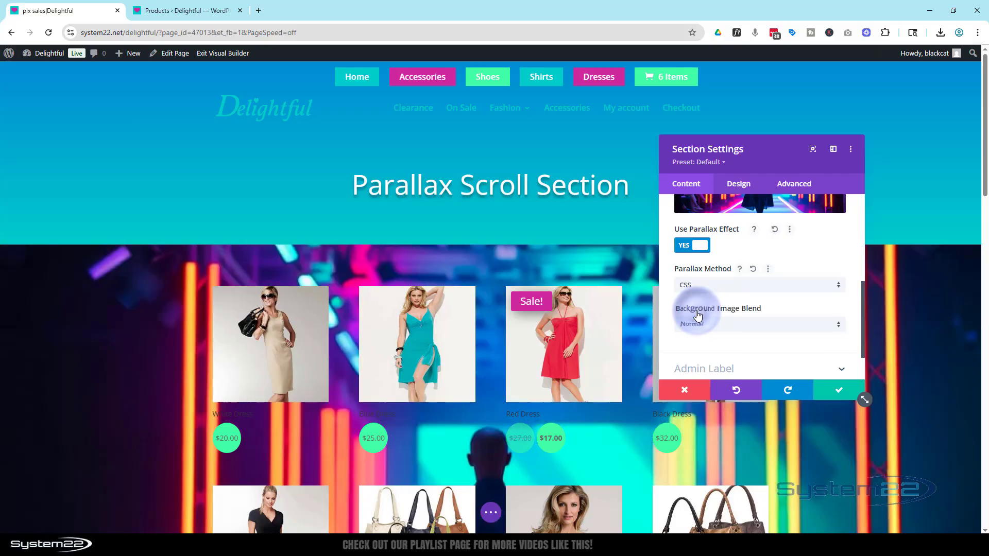
- Examine how the background image behaves with the CSS method between the page header and the Accessories section
scroll(61, 360, "down", 6)
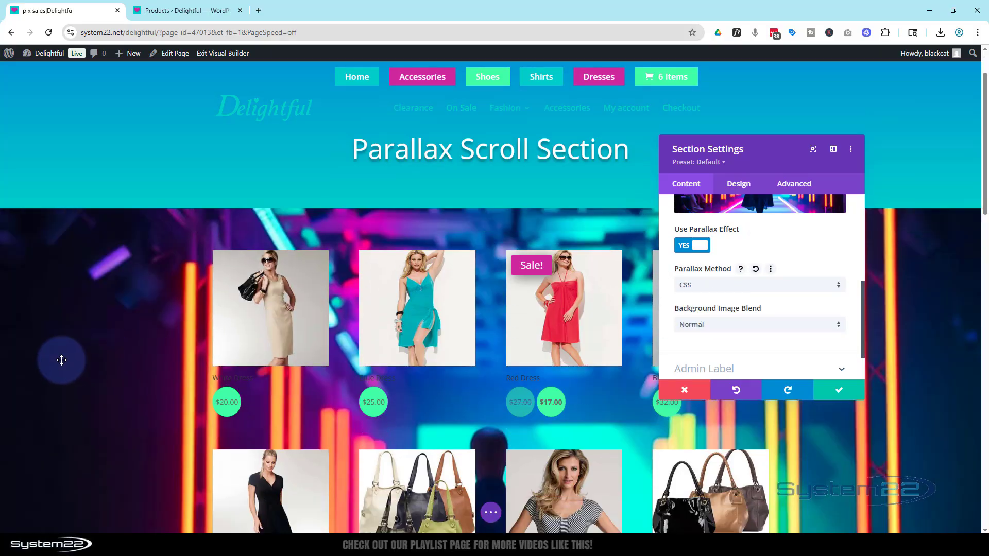
scroll(61, 359, "down", 3)
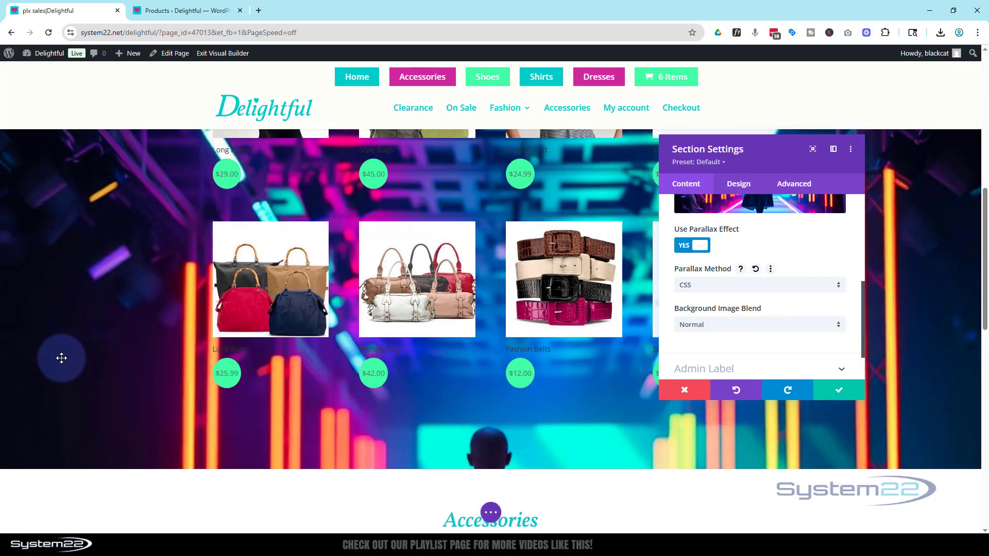
scroll(62, 357, "up", 9)
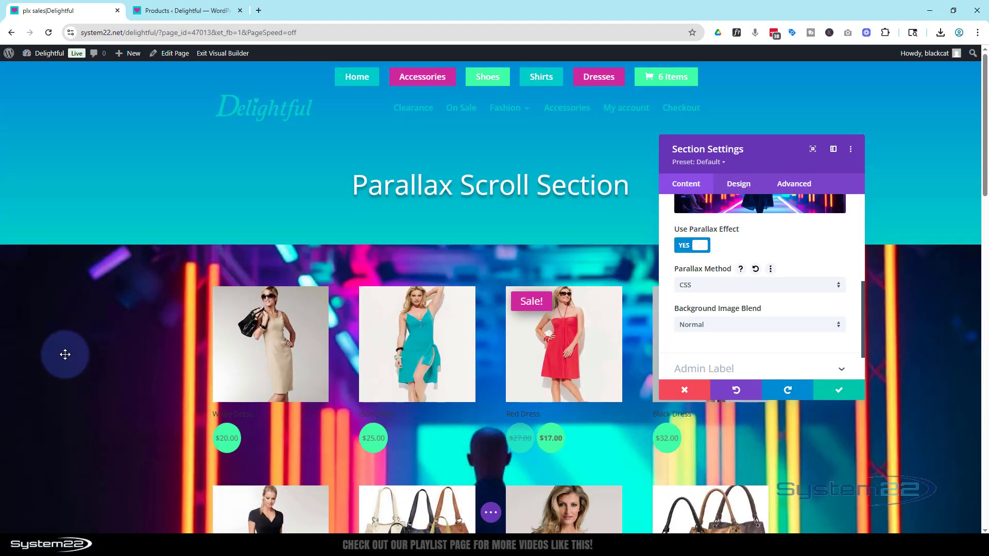
scroll(64, 355, "down", 7)
scroll(66, 353, "down", 3)
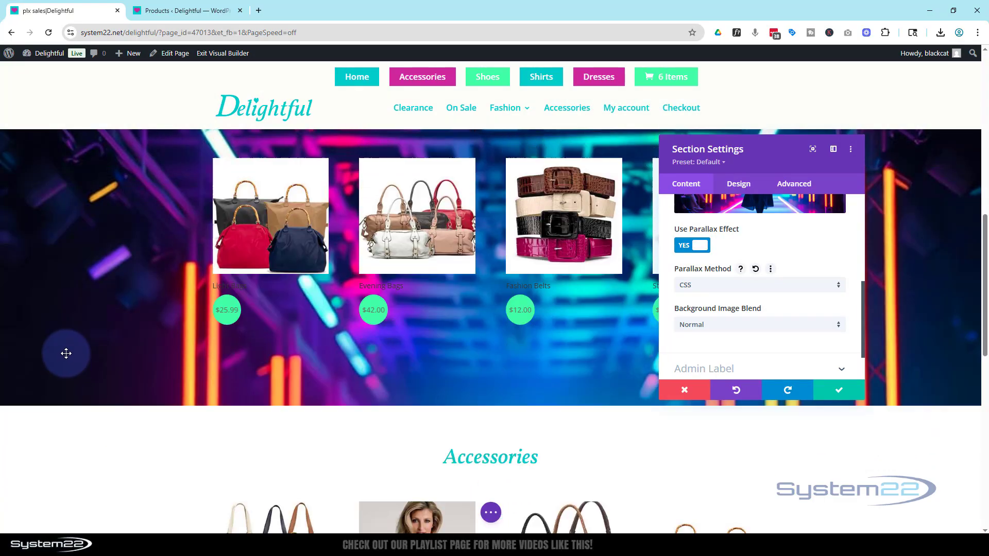
scroll(66, 353, "up", 4)
scroll(66, 353, "up", 6)
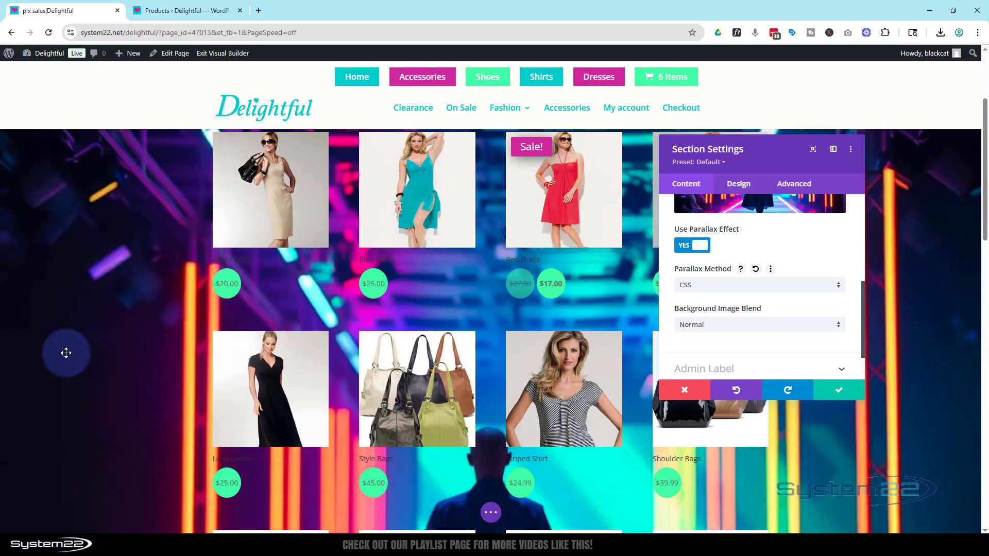
scroll(67, 353, "down", 4)
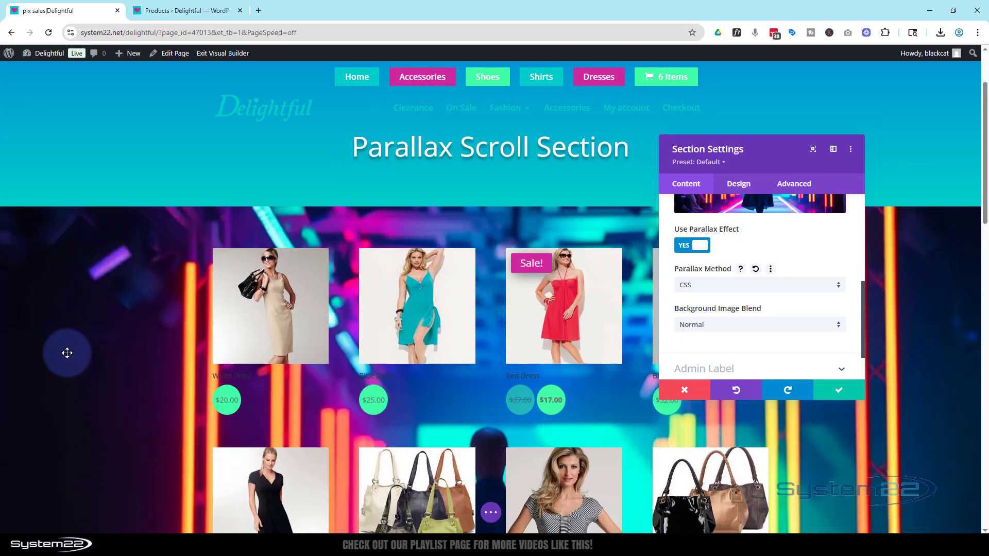
scroll(68, 352, "up", 4)
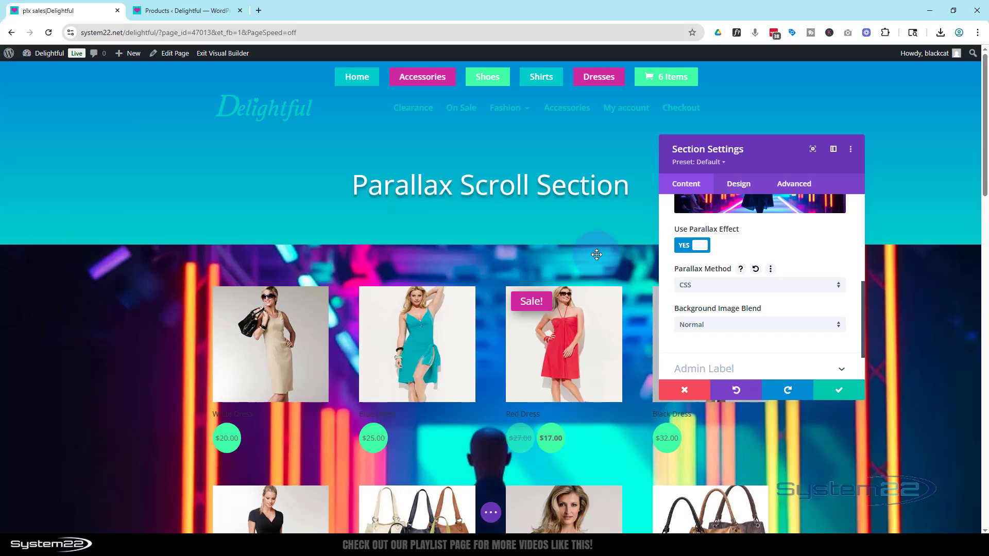
scroll(133, 384, "down", 6)
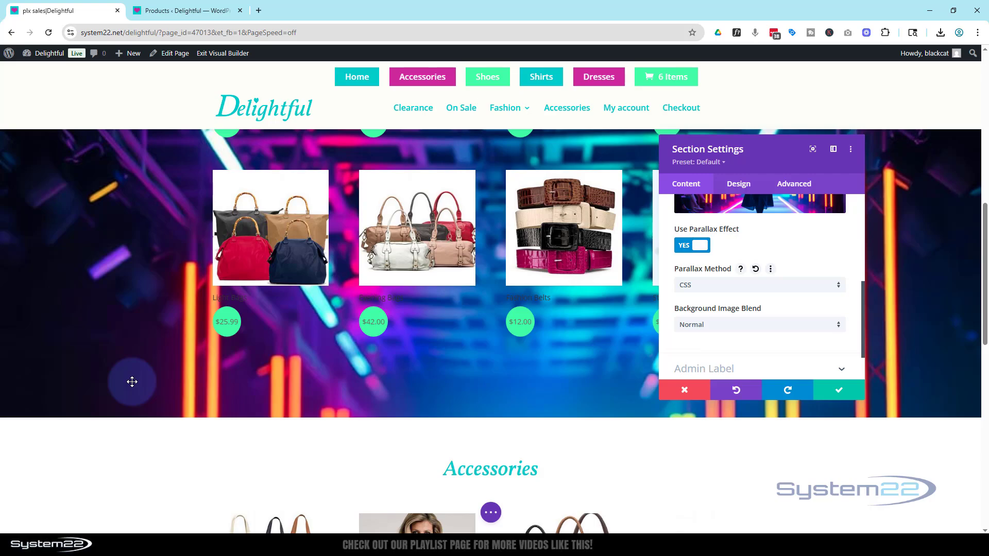
scroll(132, 381, "up", 5)
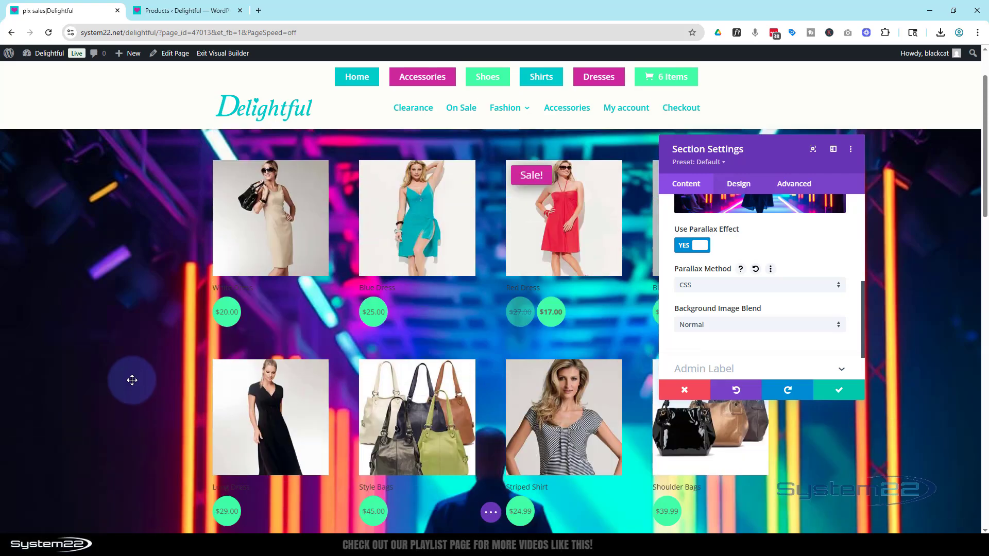
scroll(132, 380, "up", 1)
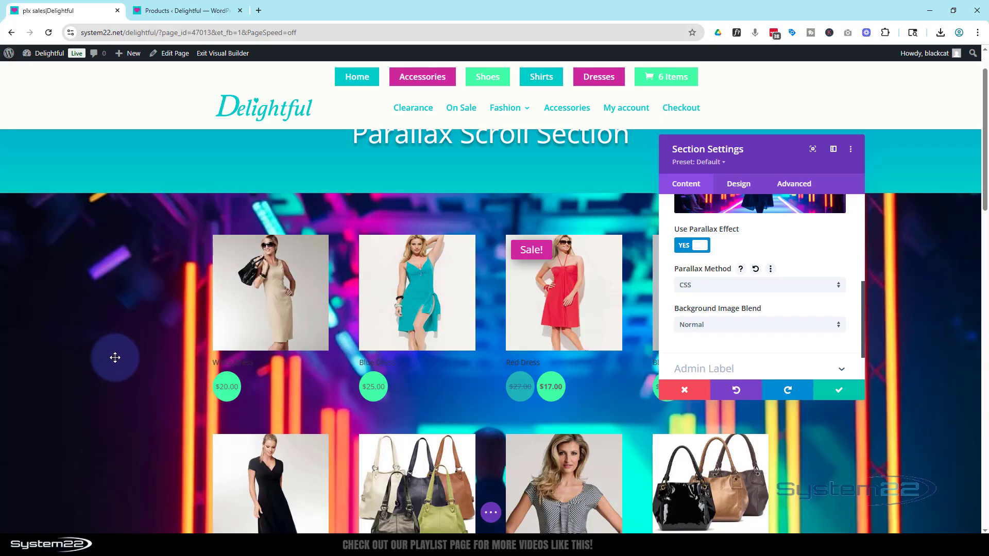
scroll(115, 355, "down", 5)
scroll(114, 355, "down", 2)
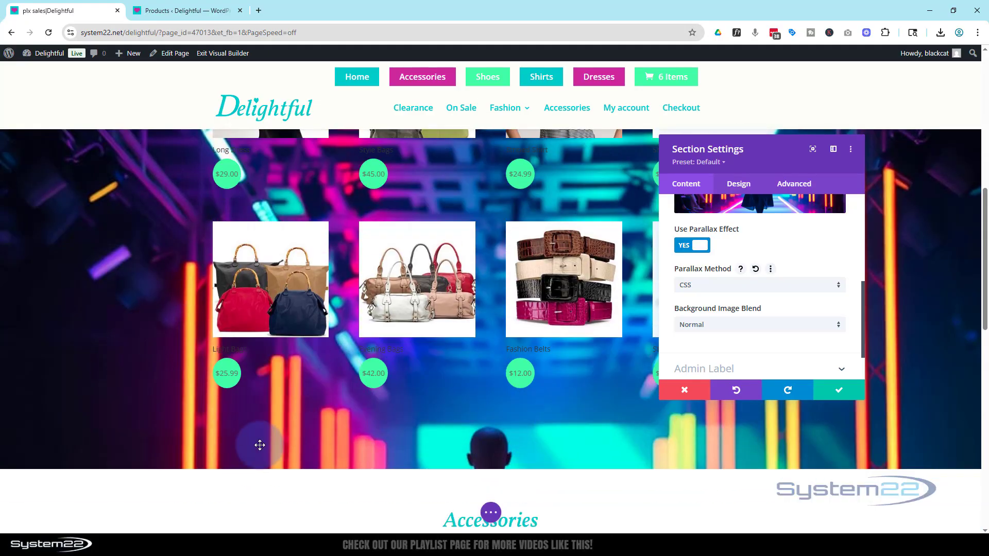
scroll(200, 411, "up", 4)
scroll(203, 408, "up", 5)
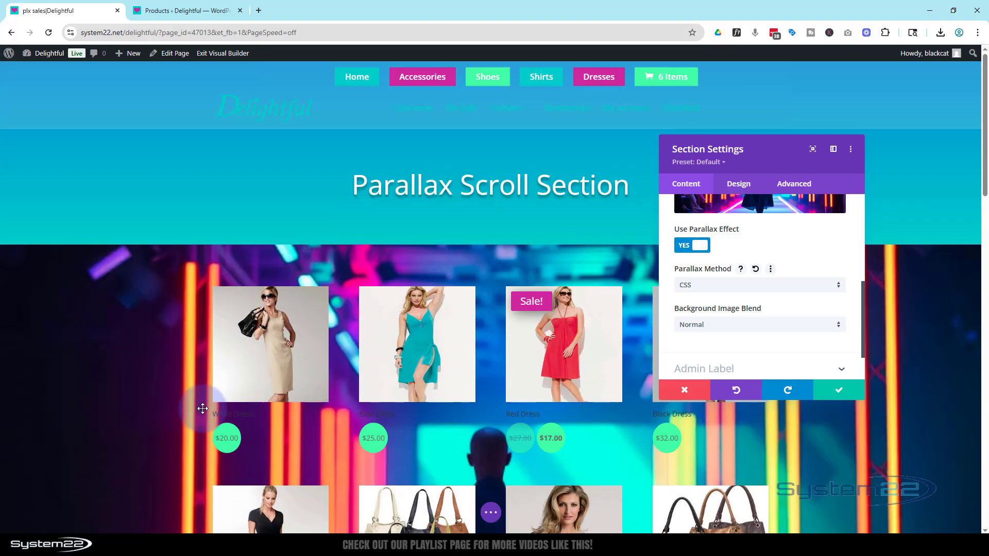
- Set the product section's top and bottom padding to 150px each
left_click(750, 186)
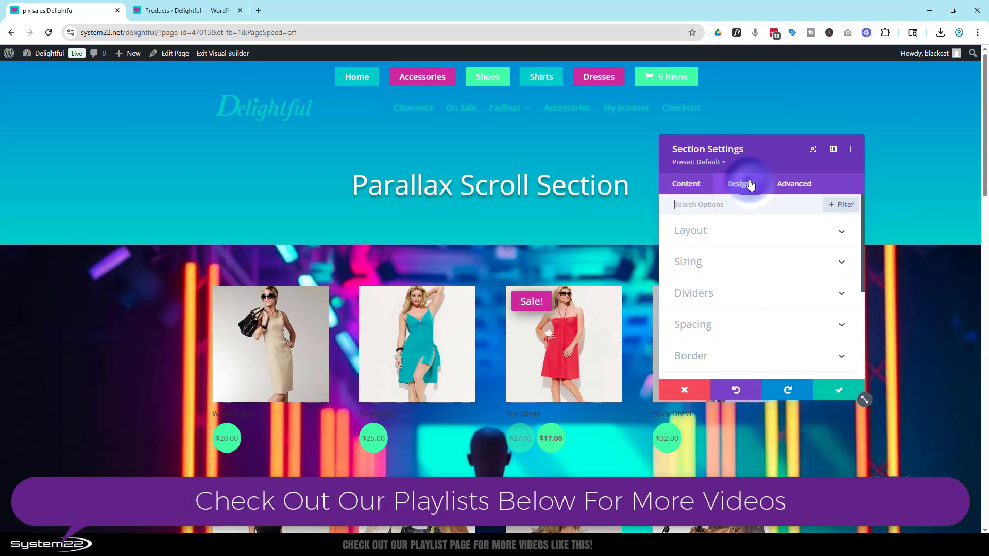
left_click(740, 325)
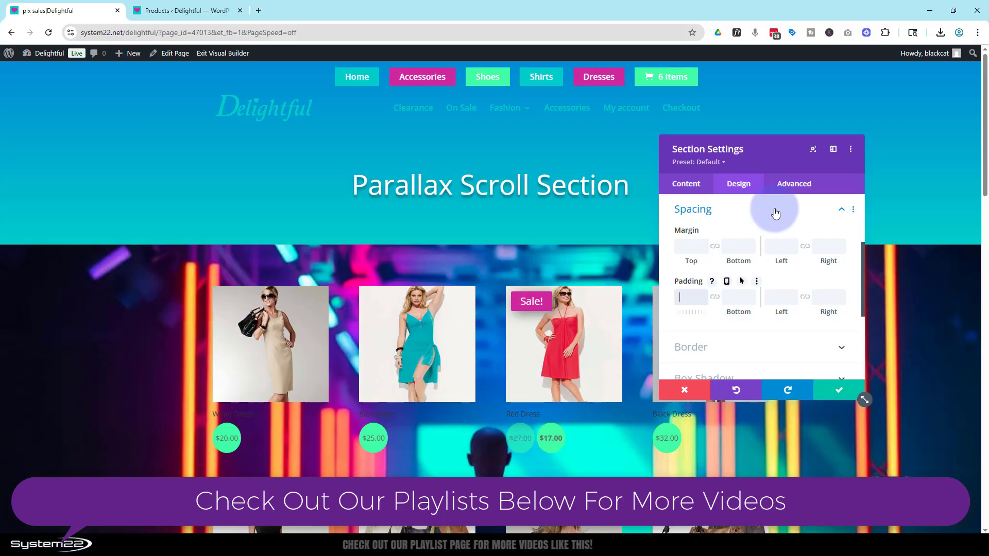
left_click(735, 296)
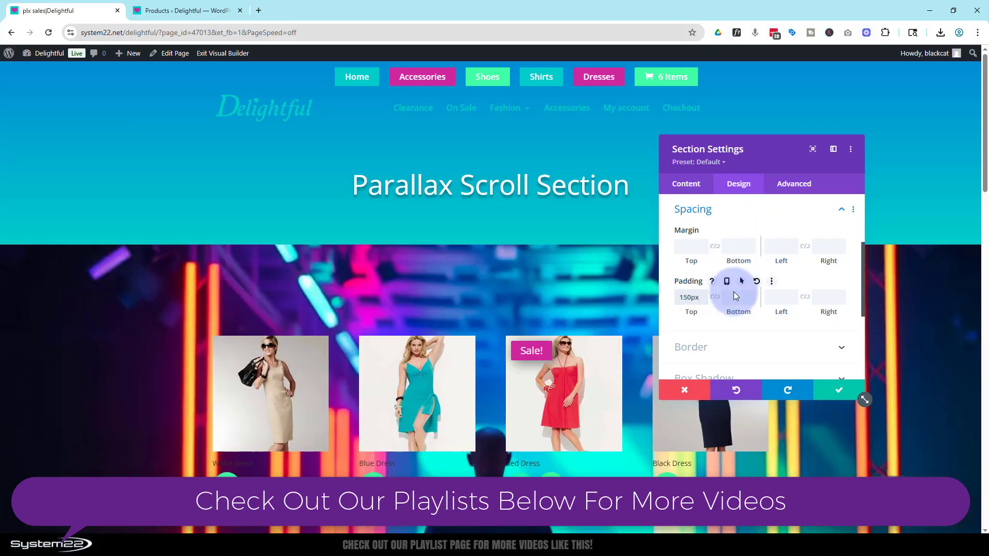
left_click(690, 301)
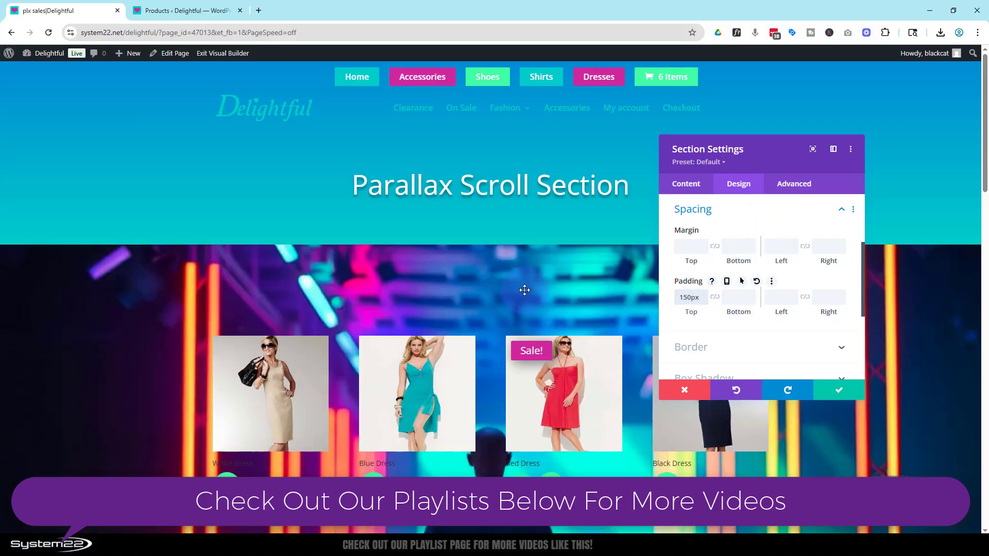
left_click(737, 297)
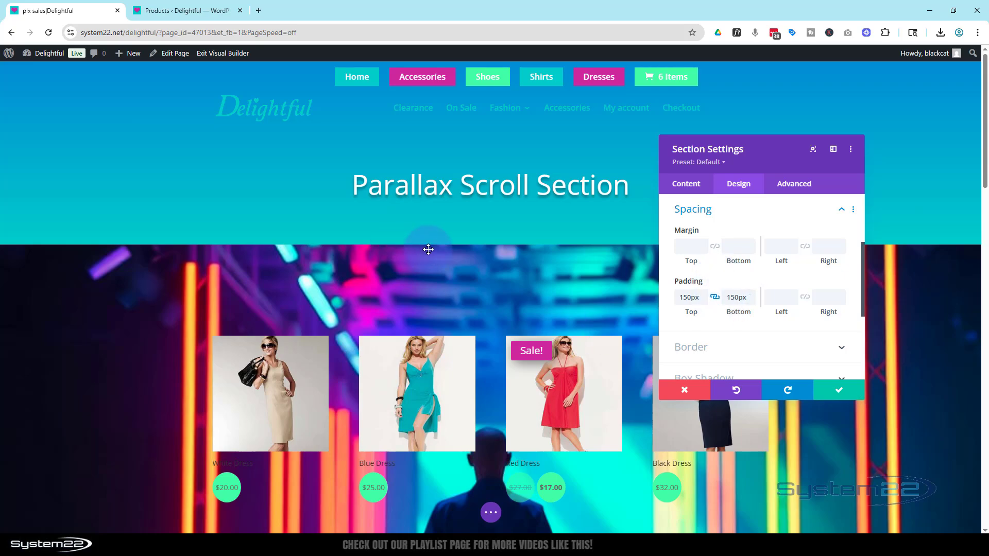
left_click(745, 216)
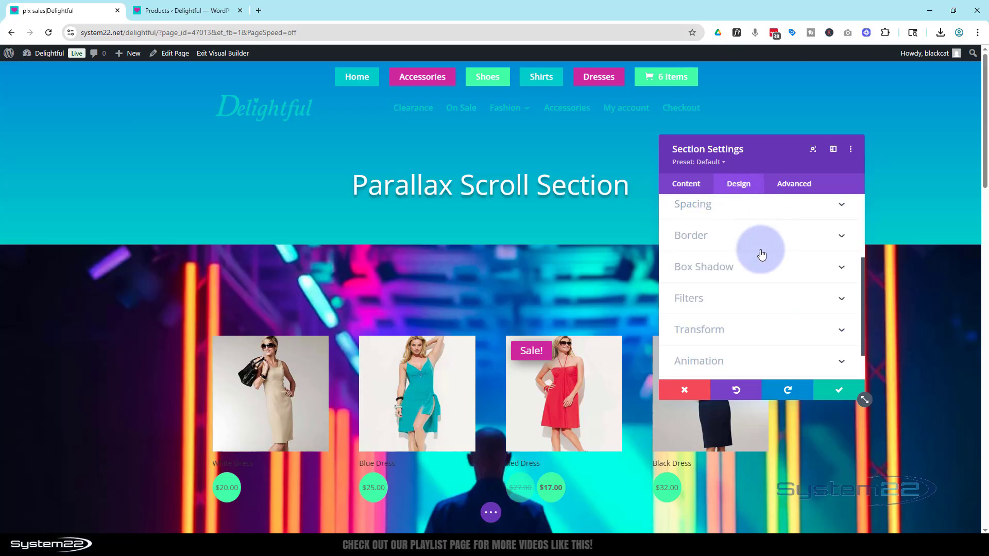
- Add a layered, gently curved wave divider to the top edge of the product section
scroll(766, 274, "up", 3)
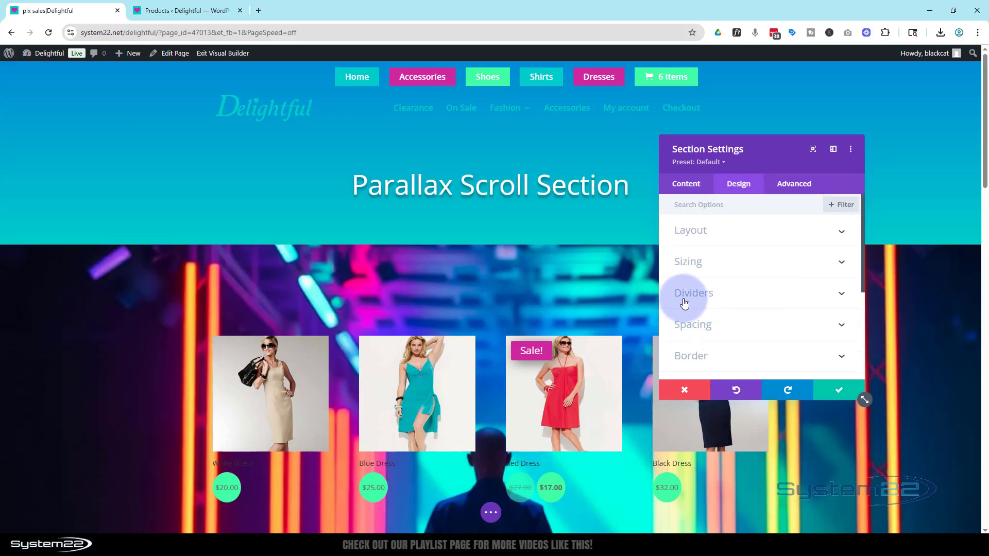
left_click(786, 295)
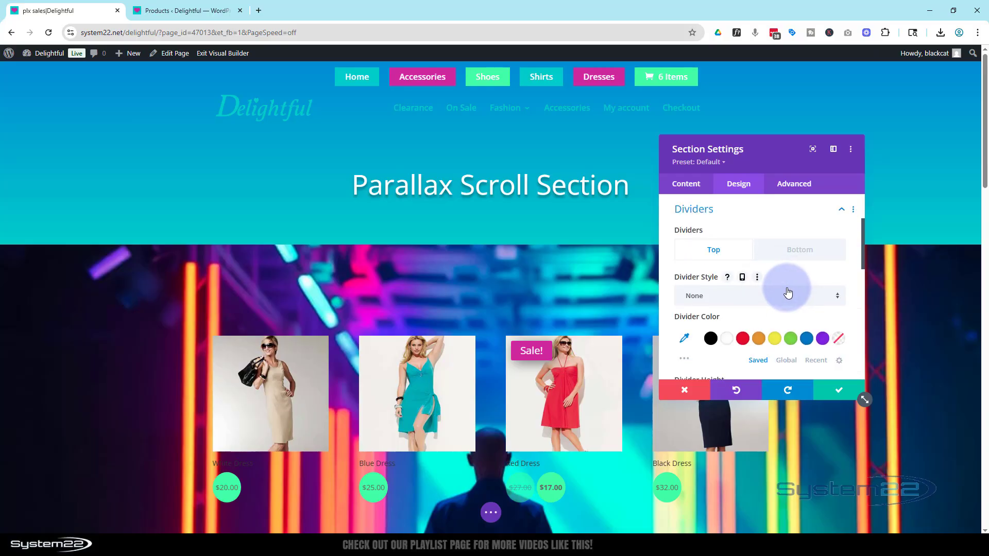
left_click(730, 302)
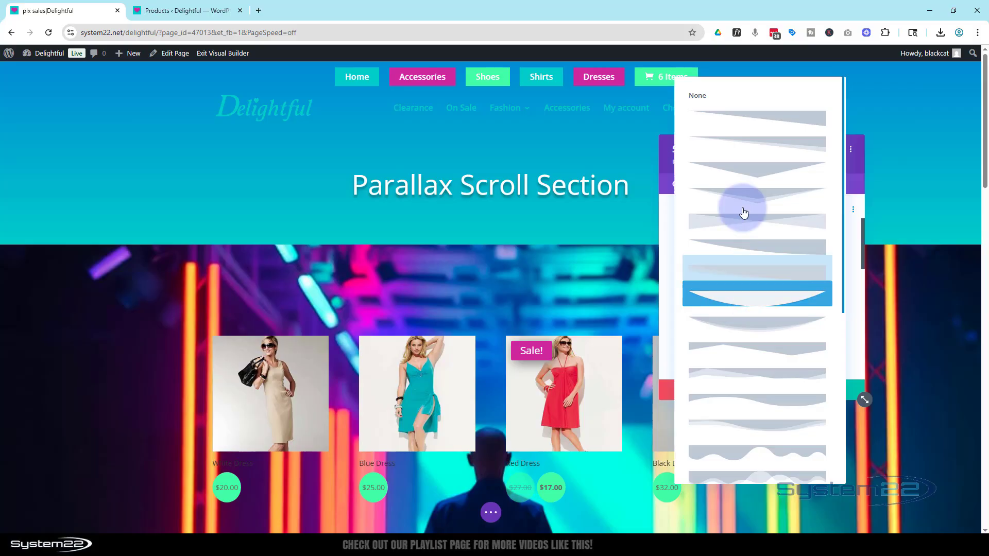
left_click(768, 431)
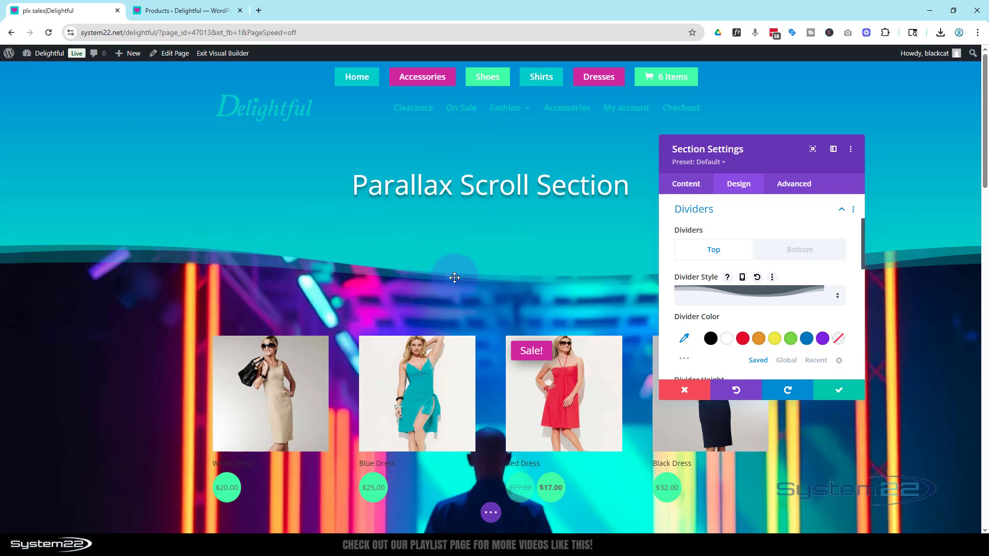
scroll(300, 334, "down", 2)
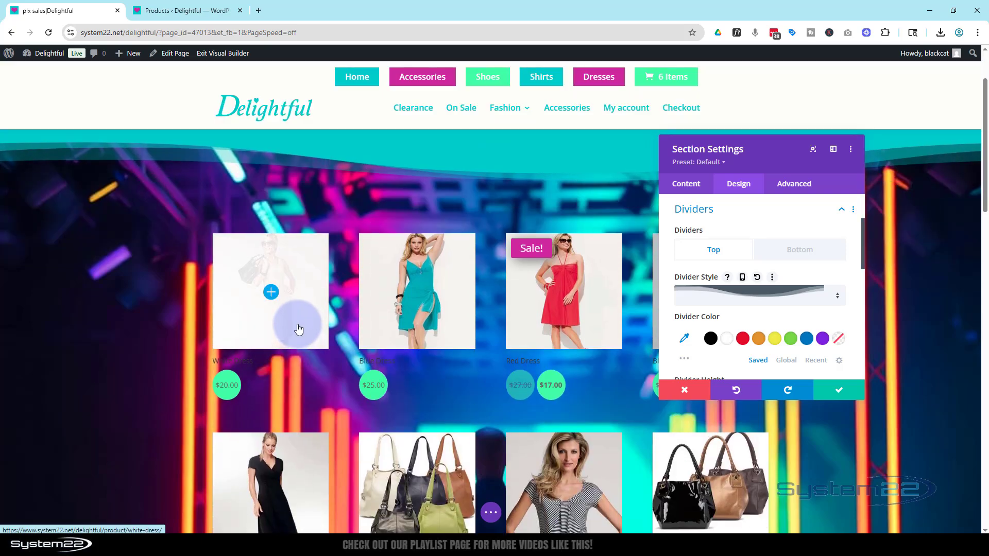
scroll(298, 330, "up", 2)
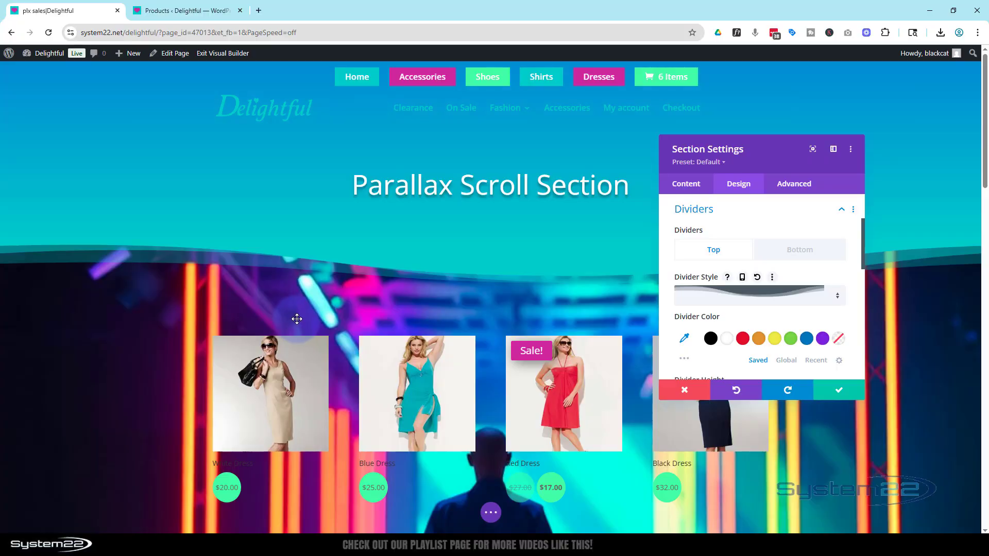
- Apply the matching layered wave divider to the product section's bottom edge and save the section settings
scroll(290, 308, "down", 10)
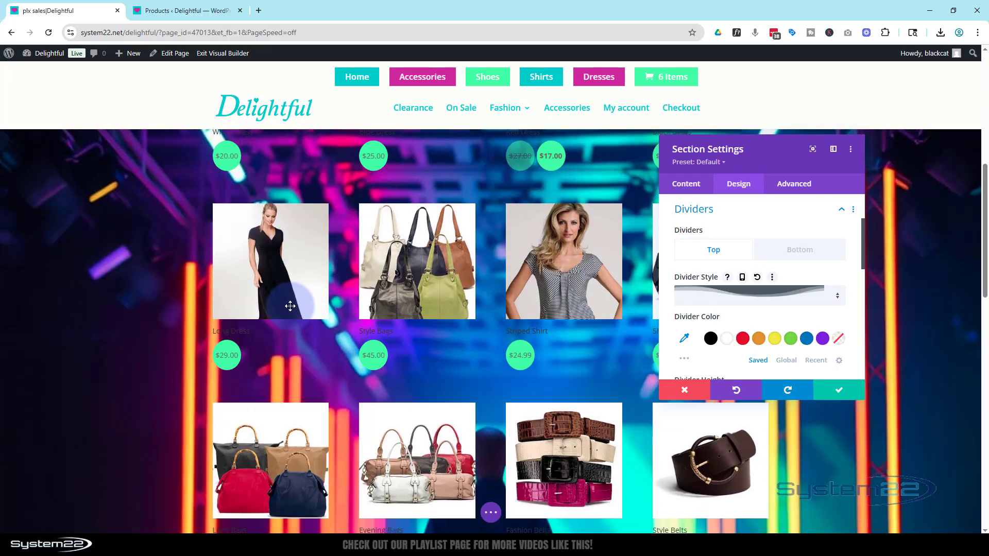
scroll(290, 306, "down", 3)
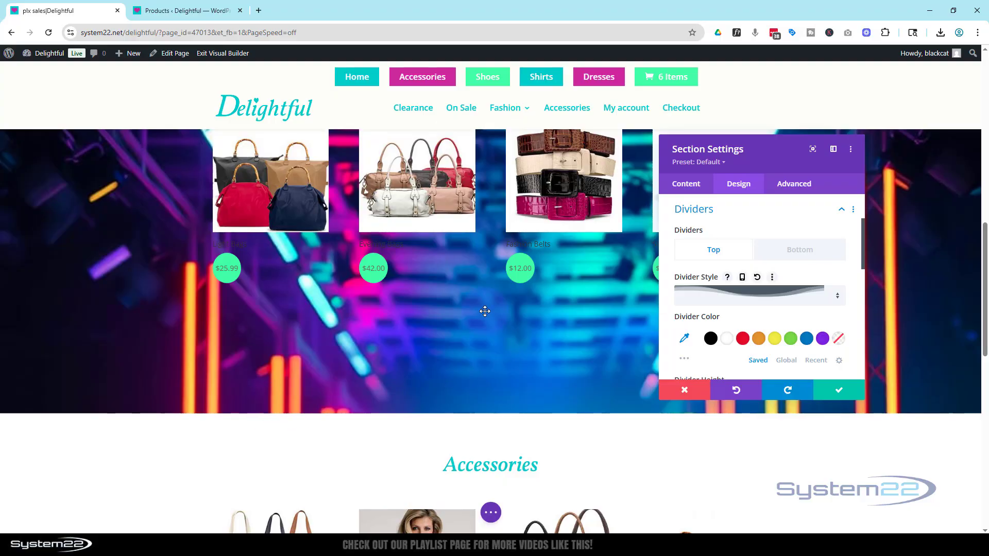
left_click(803, 252)
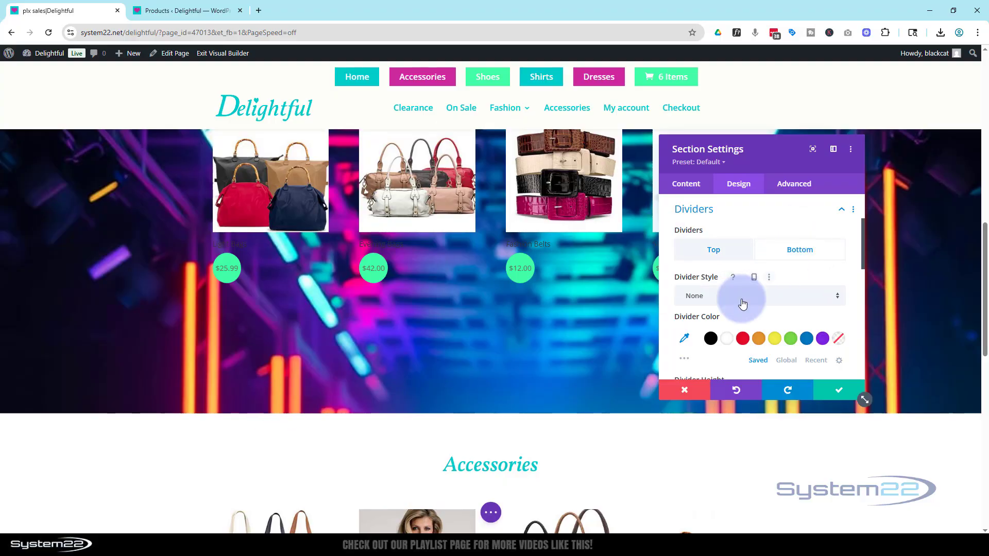
left_click(726, 303)
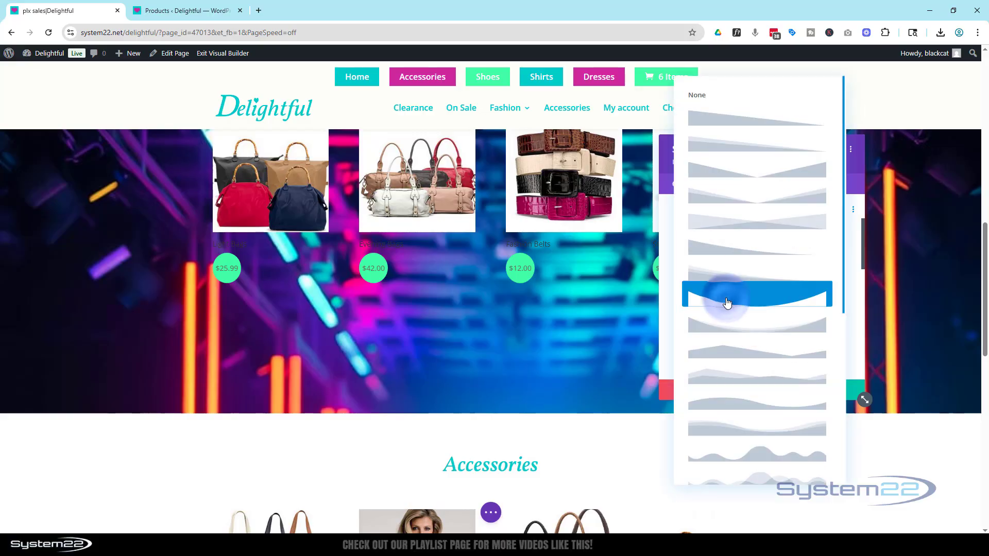
left_click(721, 434)
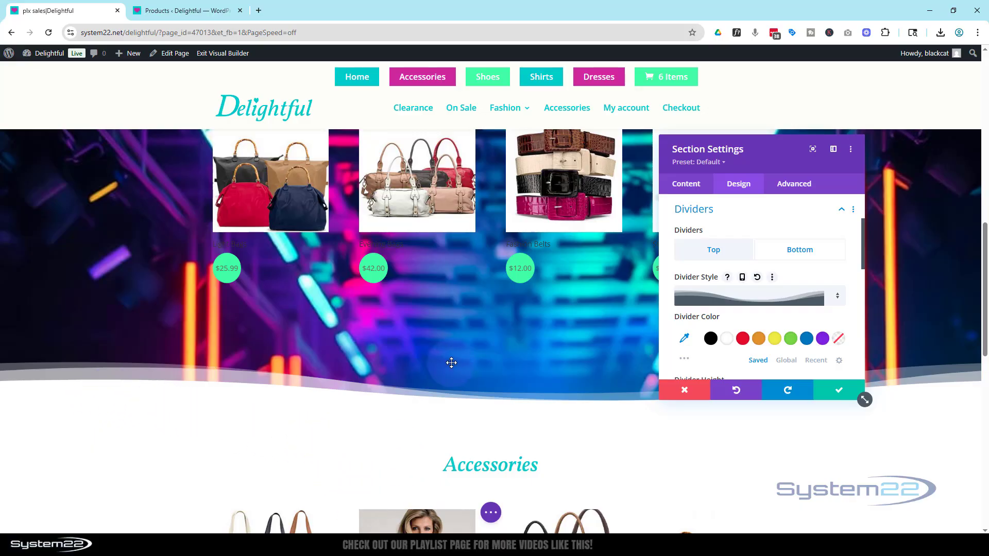
scroll(467, 347, "up", 5)
scroll(469, 353, "up", 3)
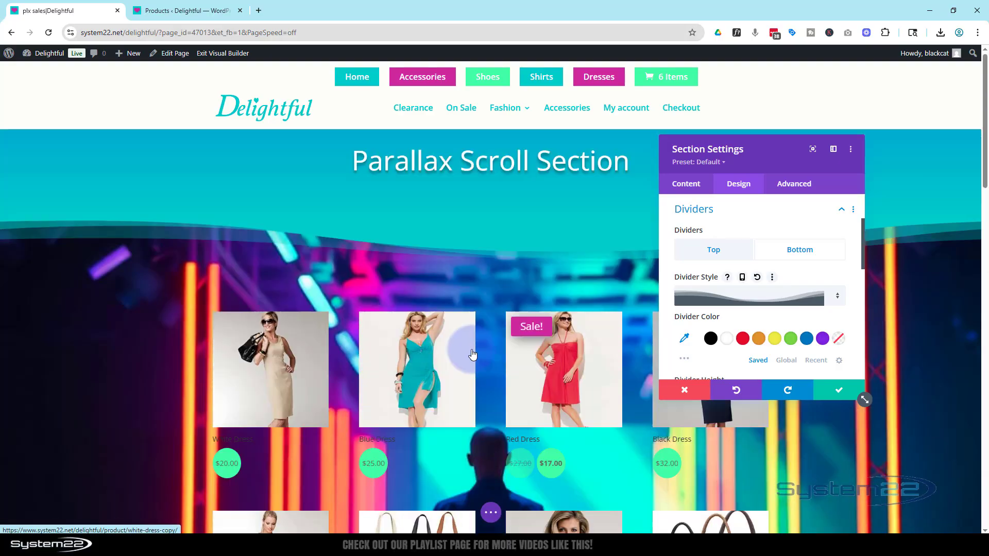
scroll(474, 355, "down", 4)
scroll(475, 354, "down", 6)
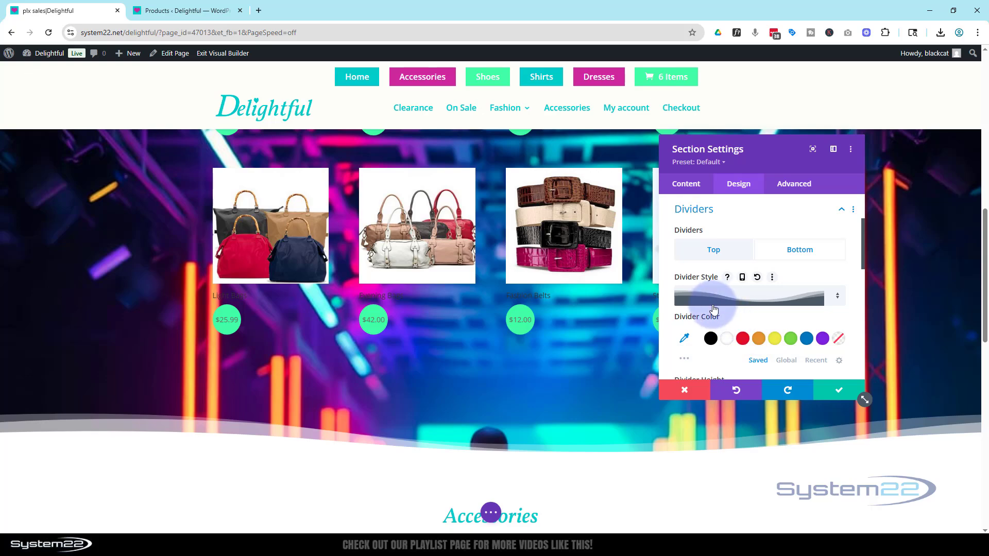
left_click(842, 396)
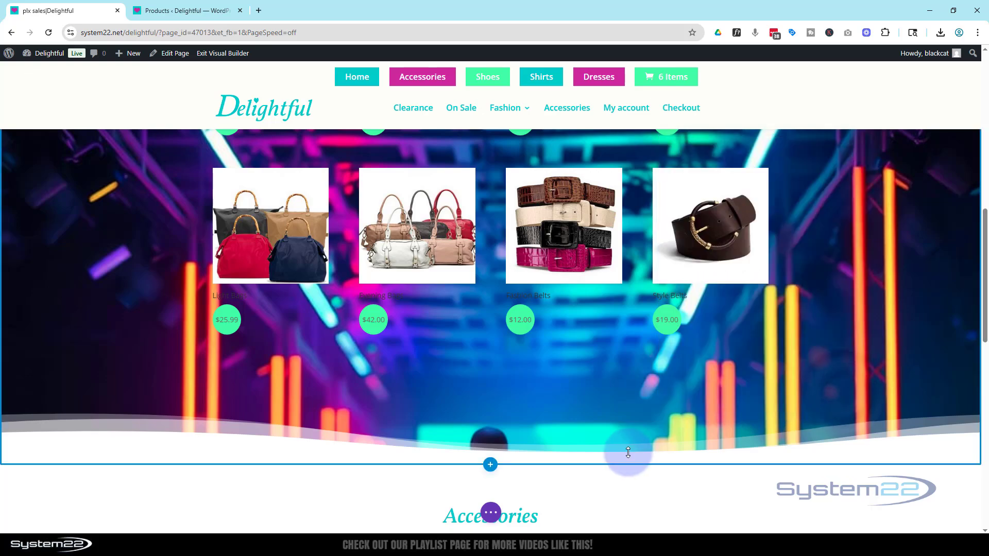
- Enable the Fading In and Out scroll effect for the Woo Products module over the parallax background
scroll(631, 439, "up", 7)
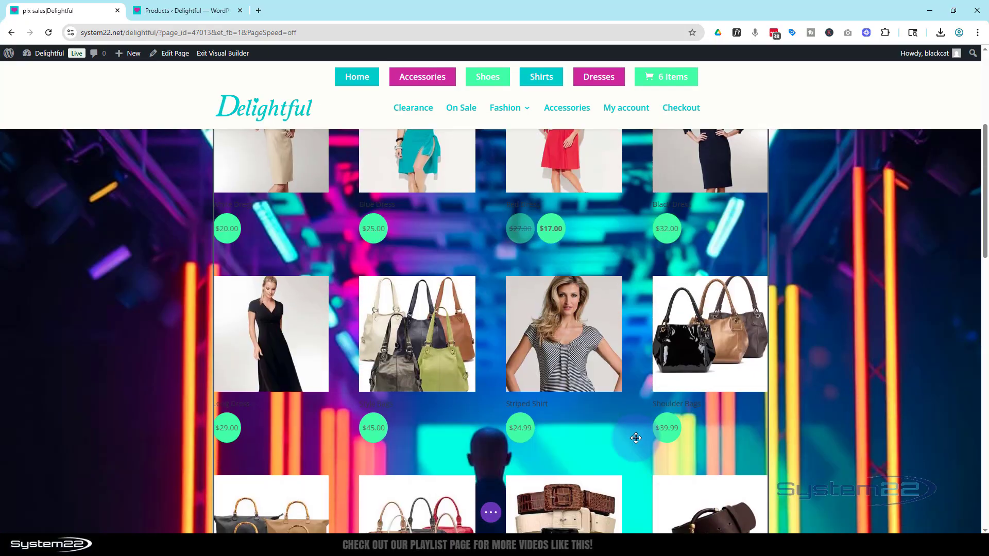
scroll(639, 429, "down", 3)
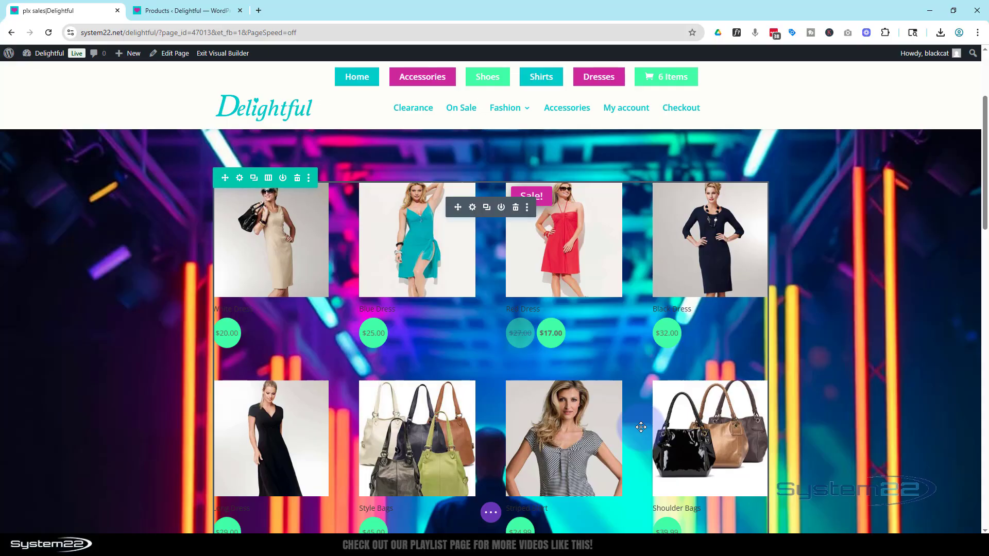
left_click(473, 208)
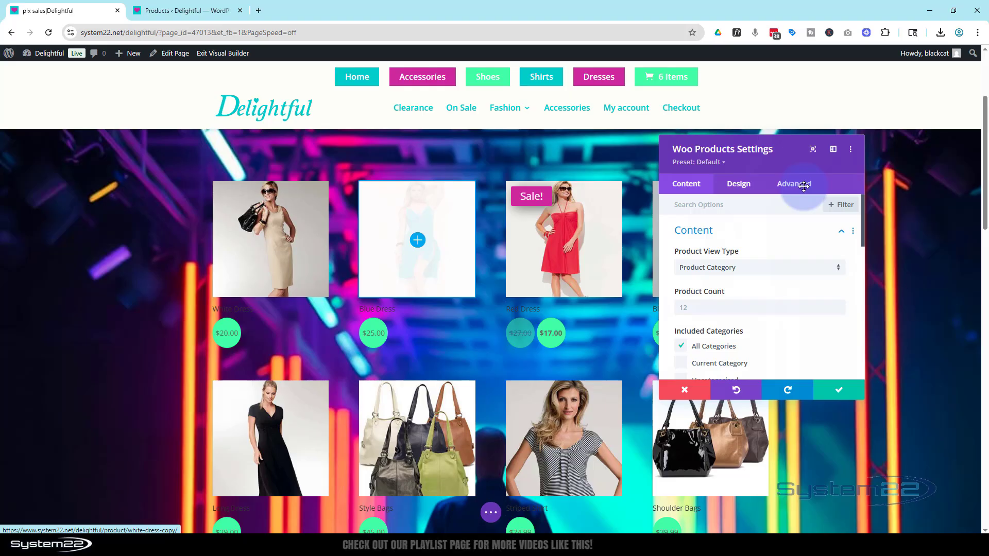
left_click(802, 185)
scroll(800, 249, "down", 2)
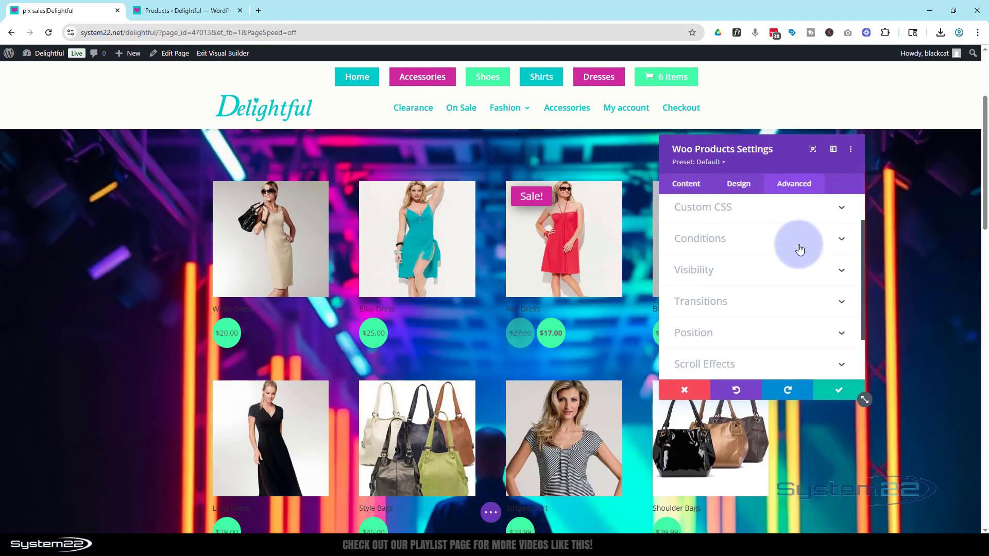
scroll(799, 249, "down", 2)
left_click(789, 317)
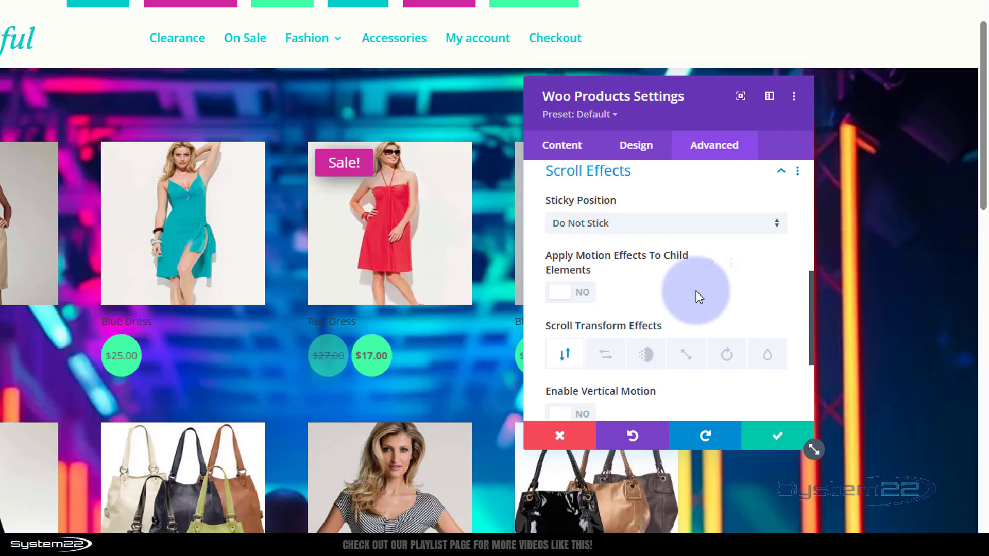
scroll(783, 291, "down", 2)
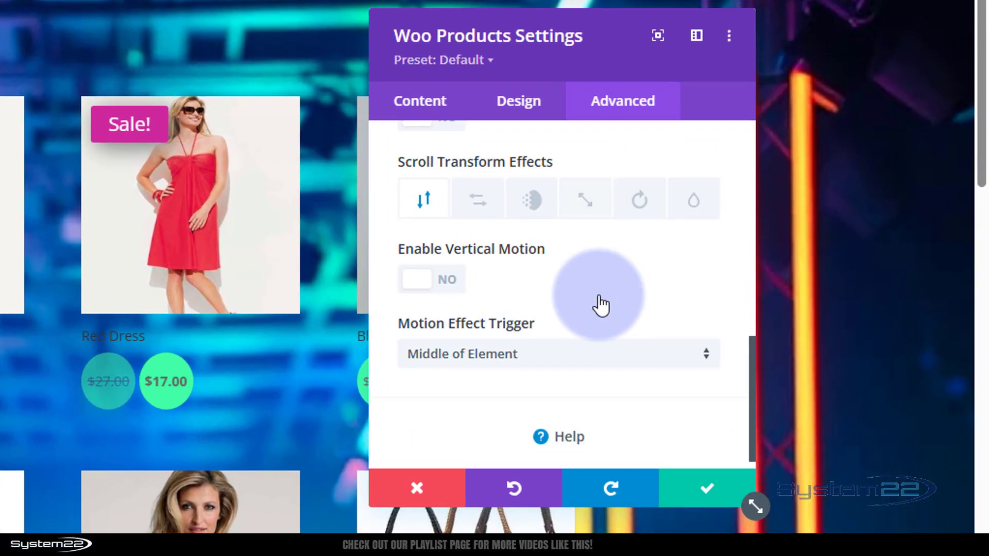
left_click(537, 204)
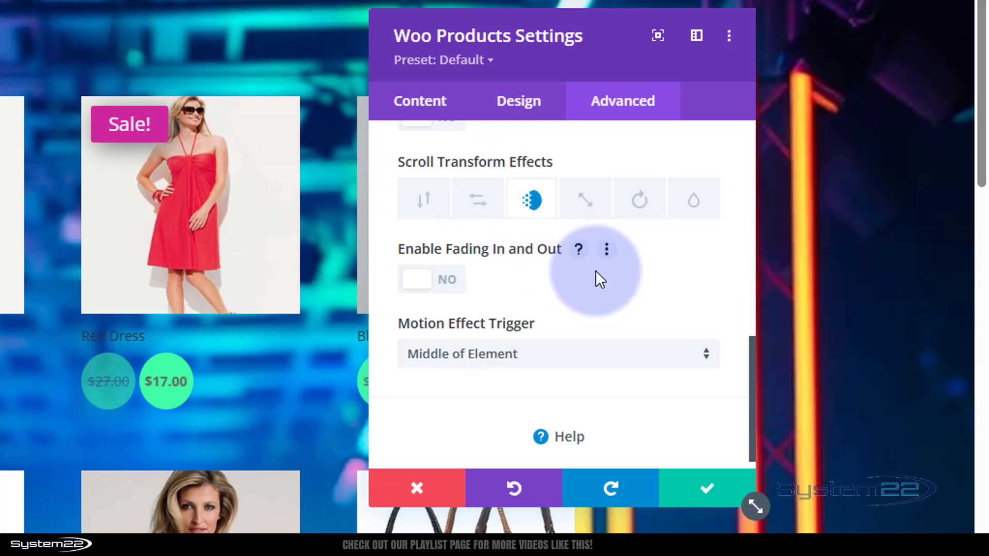
left_click(426, 289)
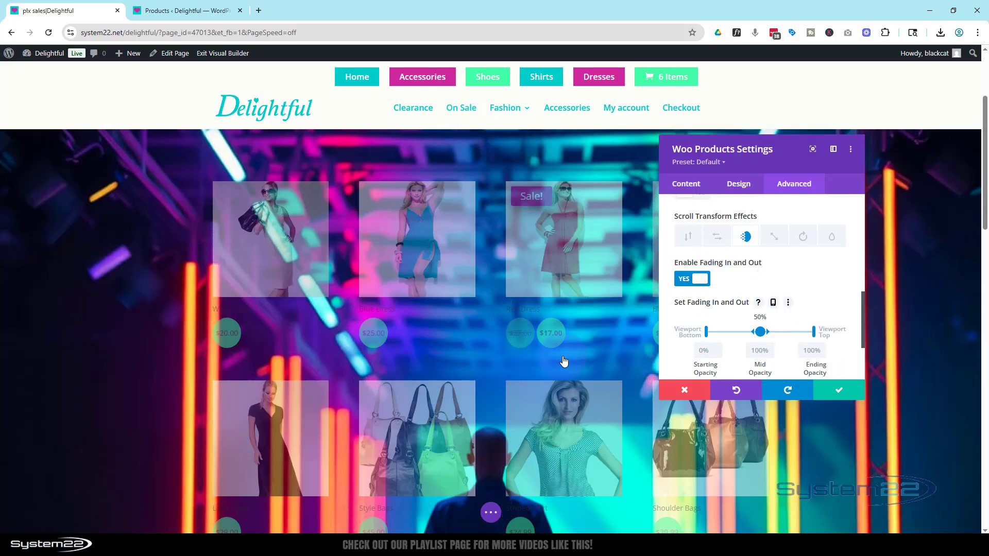
- Preview the products' scroll fade and move its mid-opacity point to 22% of the viewport
scroll(520, 340, "up", 5)
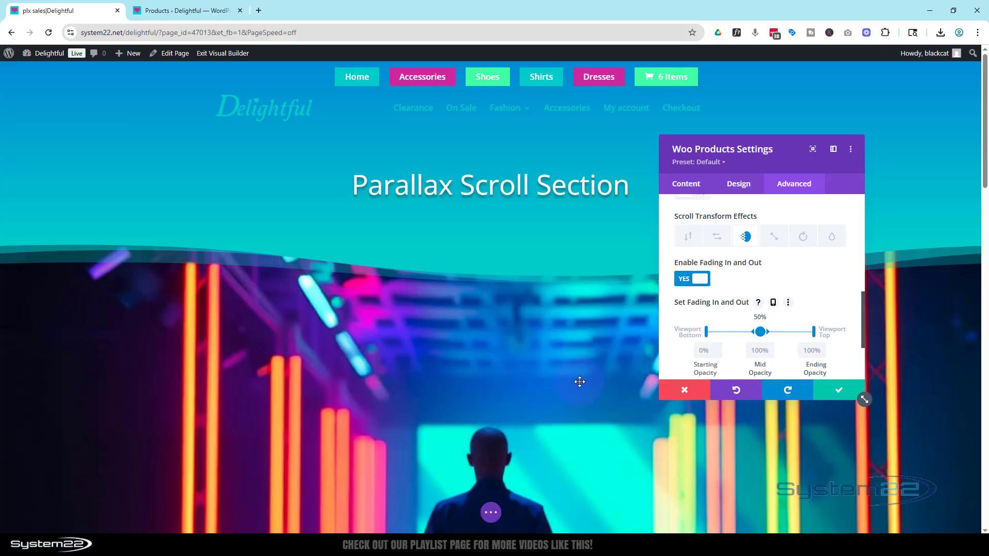
scroll(581, 360, "down", 3)
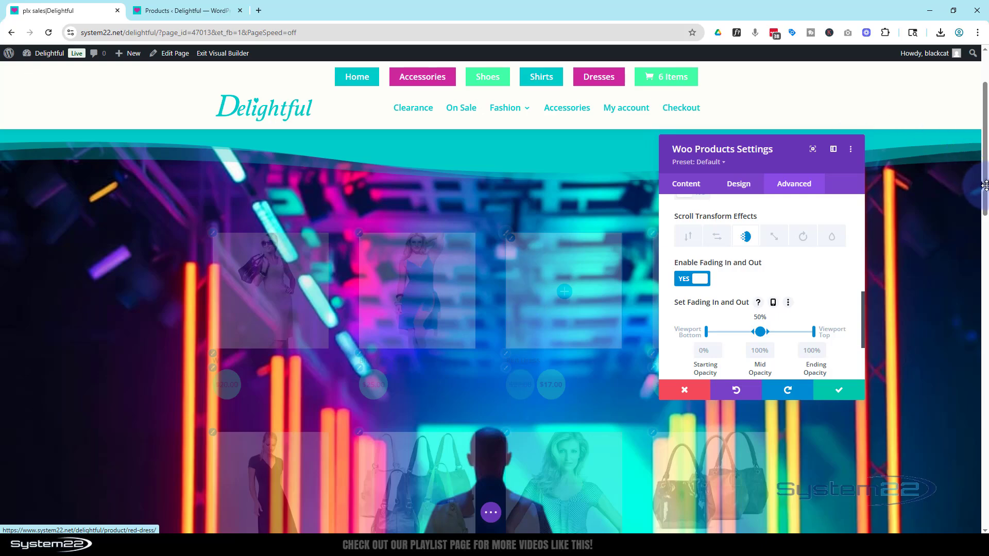
scroll(986, 200, "down", 1)
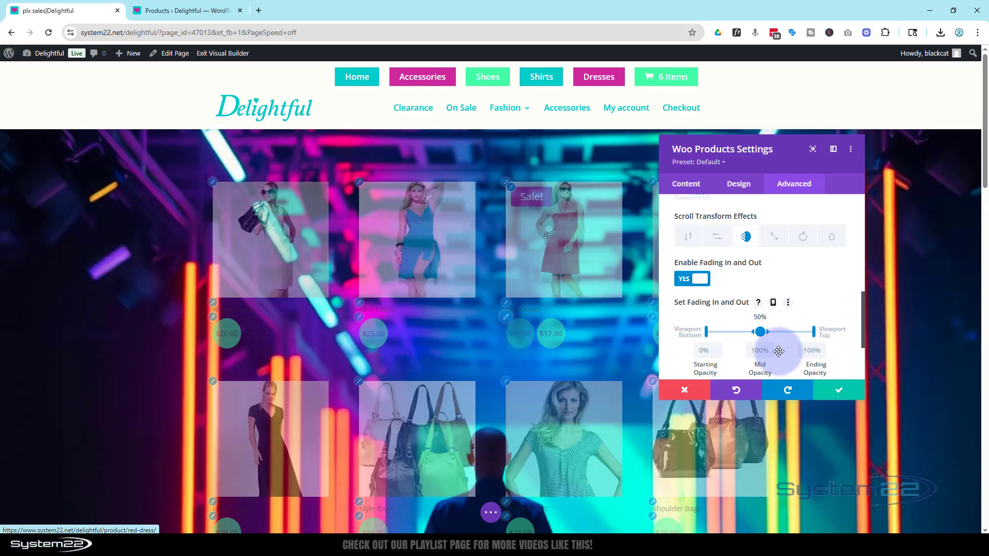
scroll(662, 353, "up", 10)
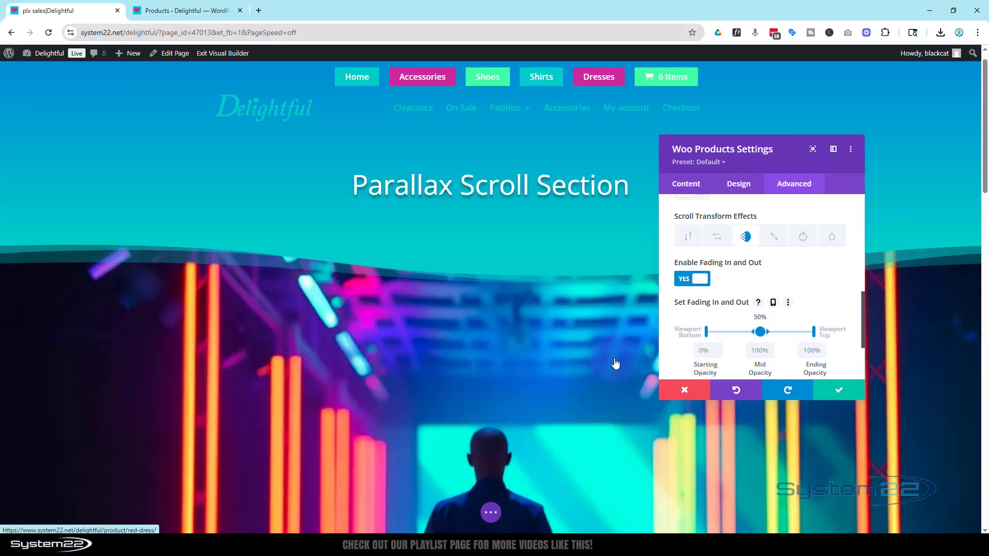
scroll(615, 363, "down", 5)
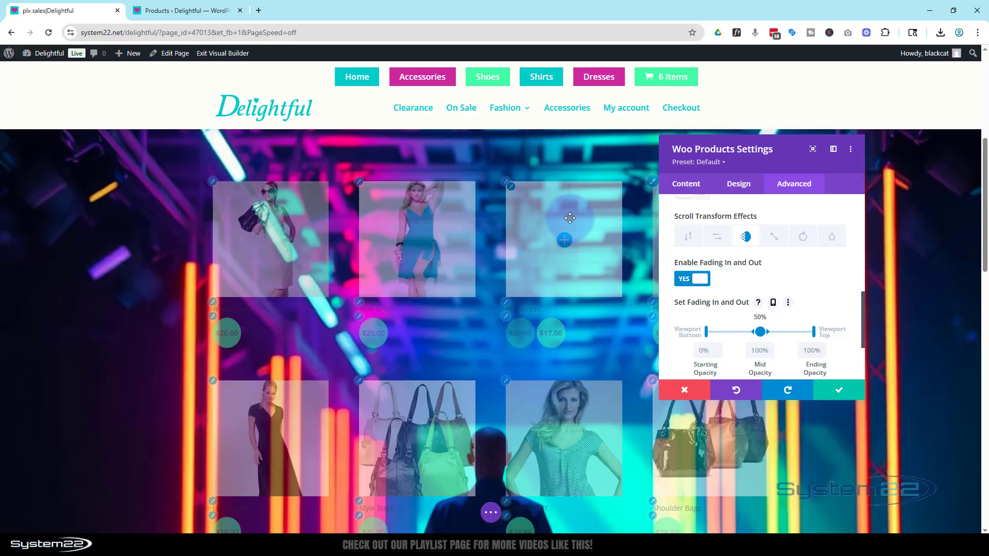
scroll(760, 333, "down", 3)
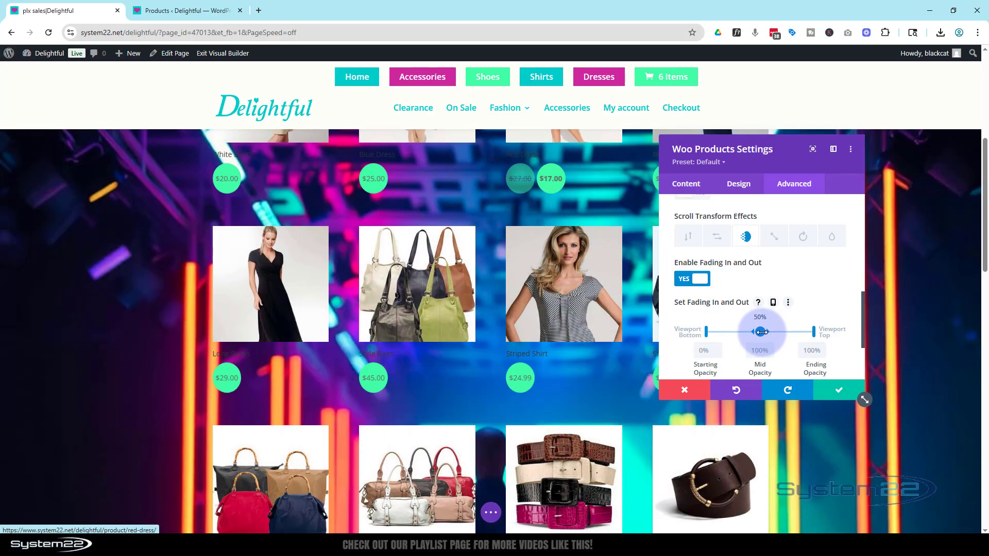
left_click_drag(759, 333, 733, 331)
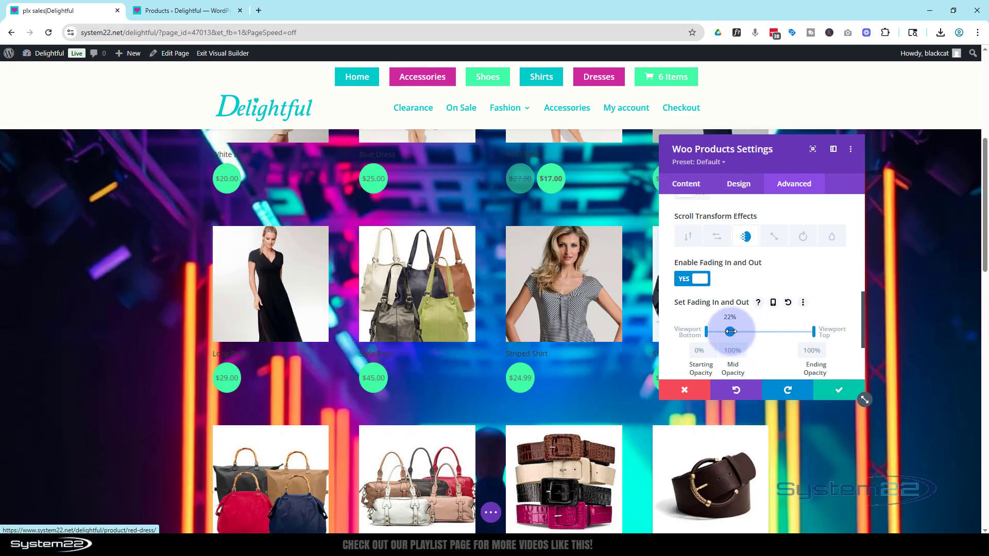
- Preview the products' scroll fade and move its starting-opacity point to 10% of the viewport
left_click_drag(737, 331, 736, 331)
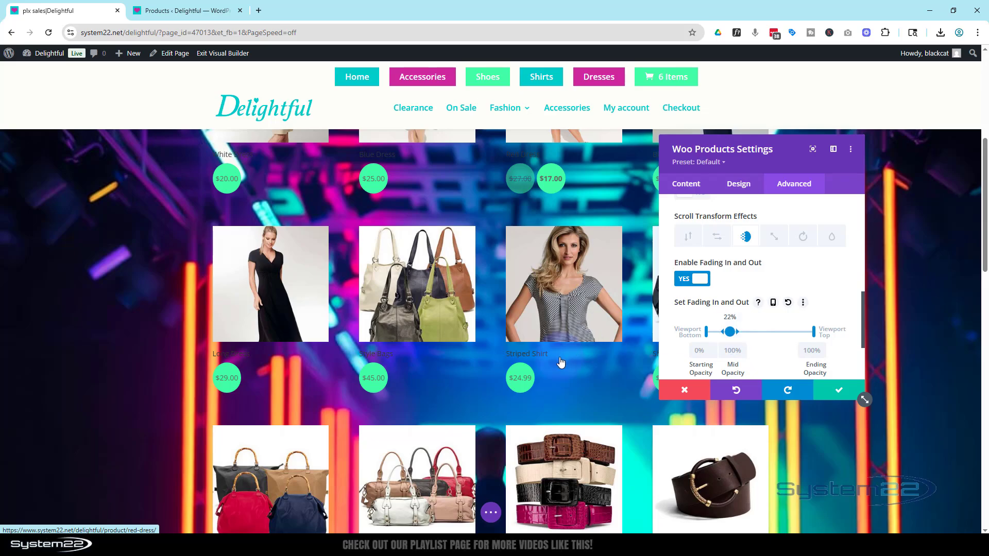
scroll(562, 359, "up", 5)
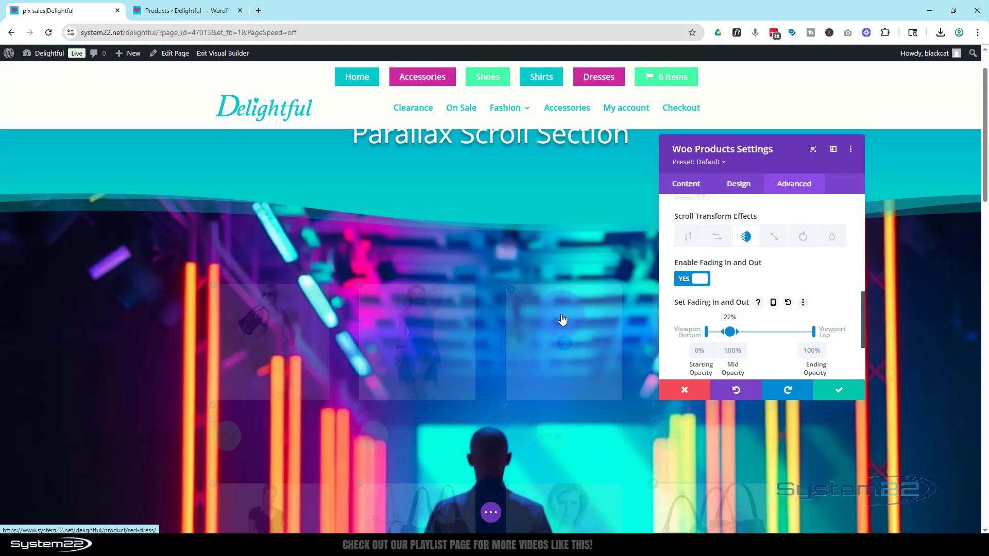
scroll(563, 320, "down", 1)
scroll(563, 320, "down", 1)
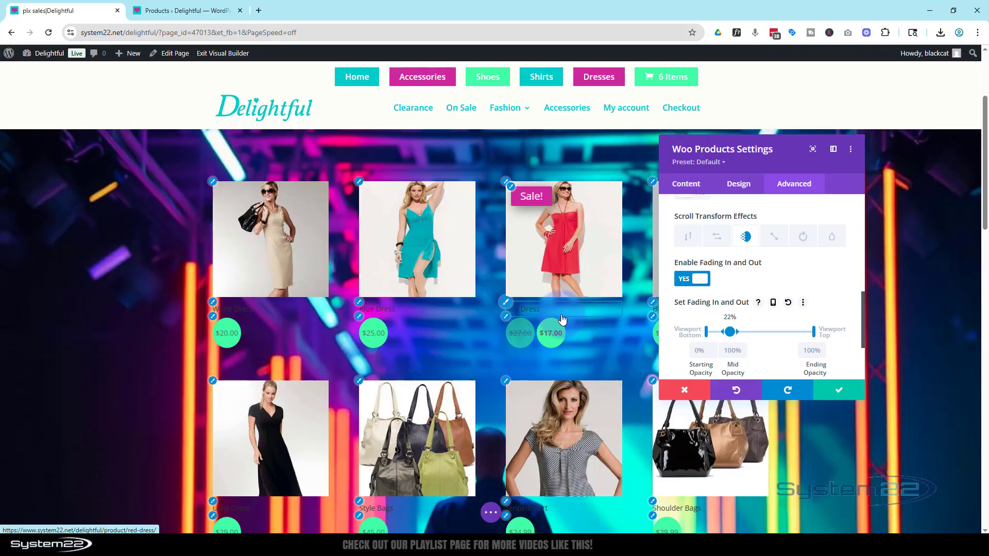
scroll(569, 318, "up", 3)
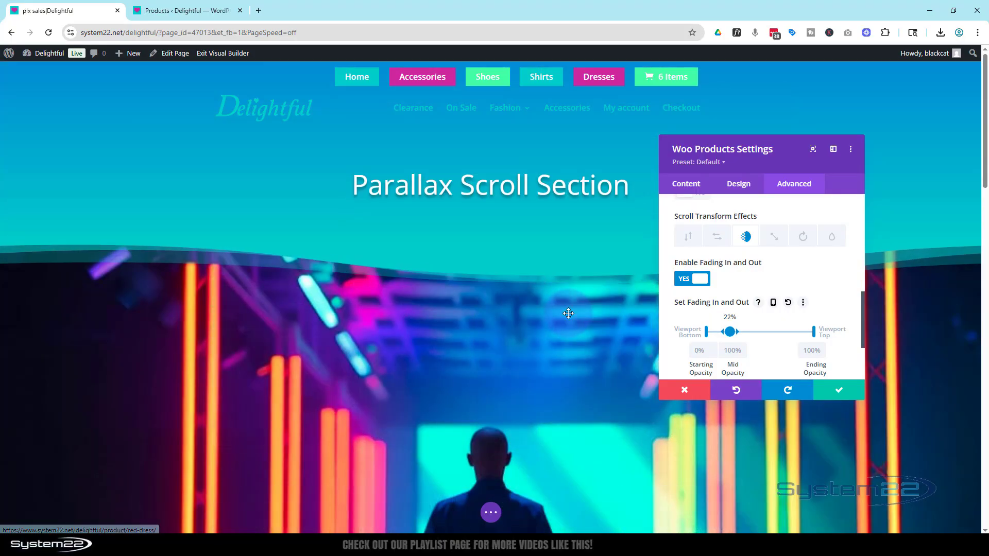
scroll(568, 313, "down", 2)
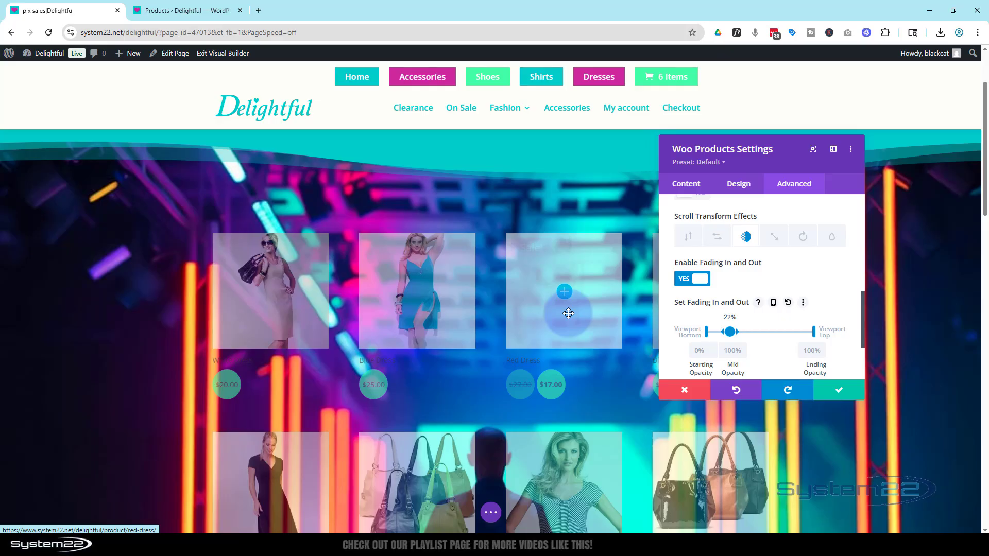
scroll(568, 313, "down", 1)
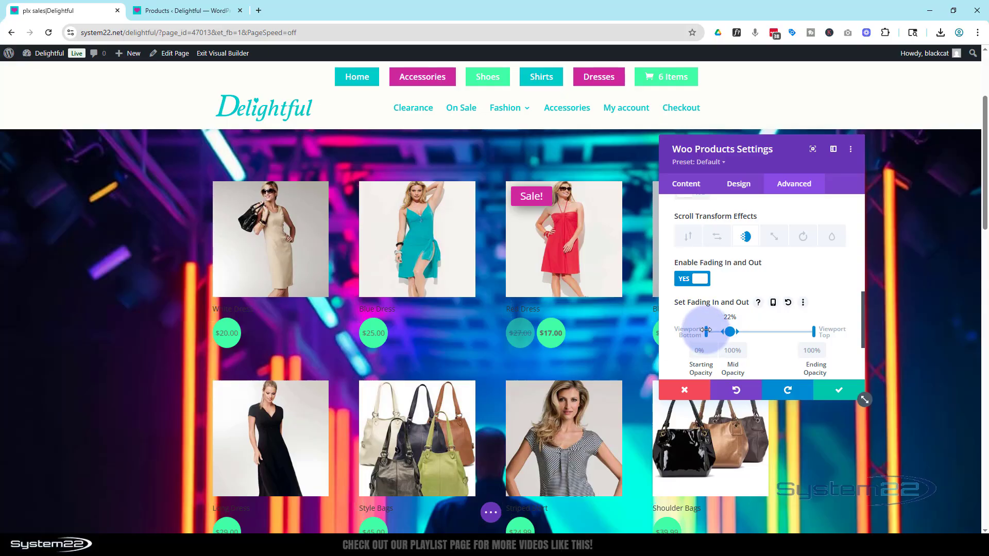
left_click_drag(708, 331, 715, 333)
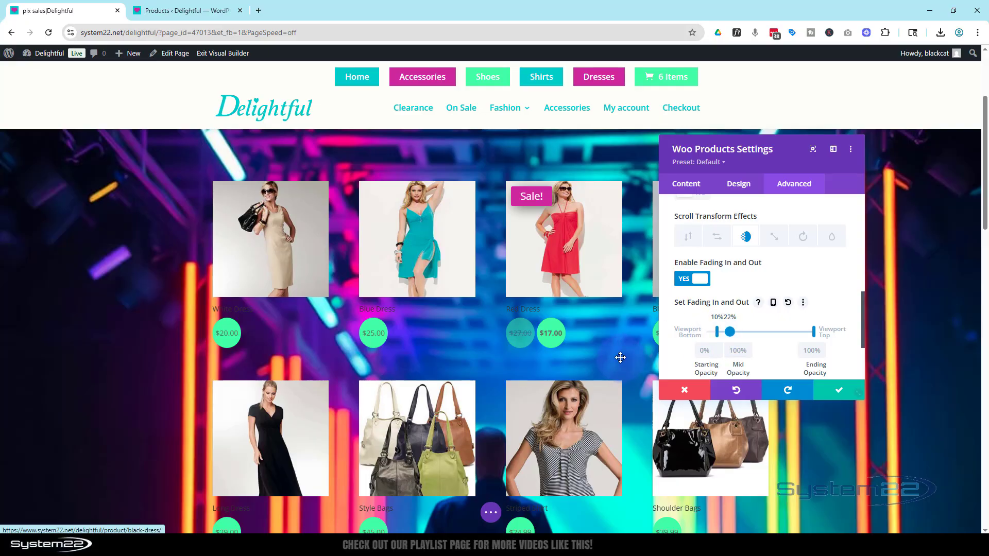
- Check the adjusted fade across the whole product section and save the Woo Products module settings
mouse_move(985, 187)
left_mouse_down()
mouse_move(985, 173)
mouse_move(986, 202)
mouse_move(984, 185)
left_mouse_up()
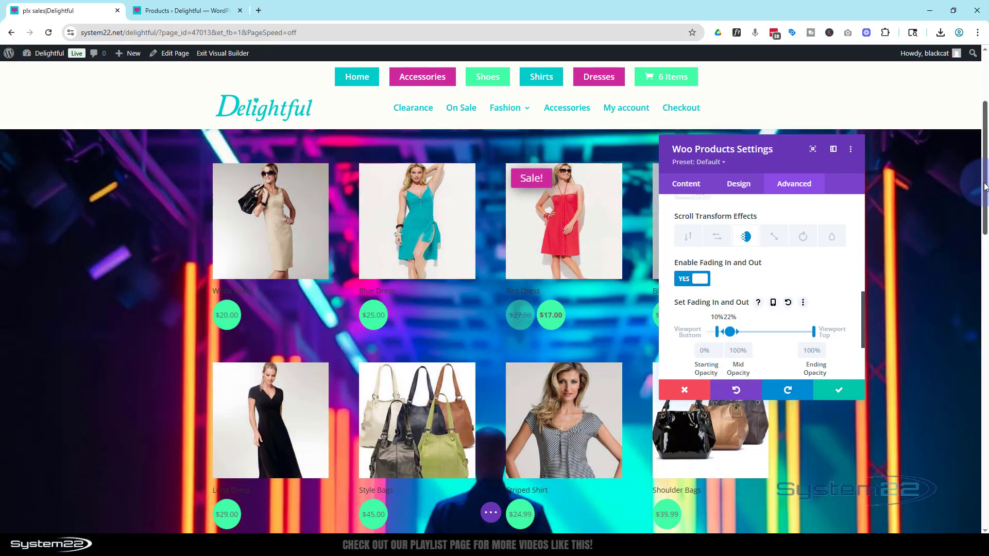
mouse_move(985, 186)
left_mouse_down()
mouse_move(984, 133)
mouse_move(987, 181)
left_mouse_up()
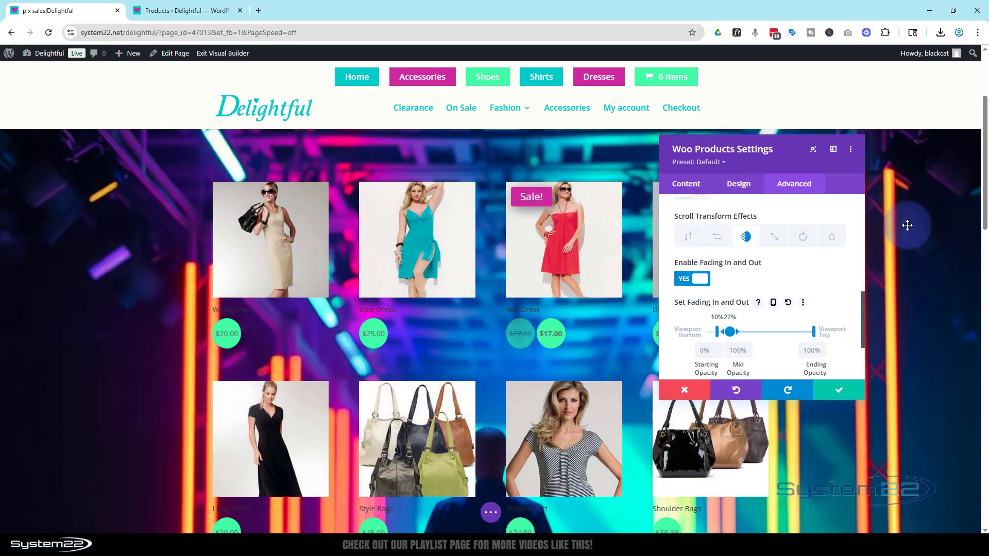
scroll(904, 249, "down", 8)
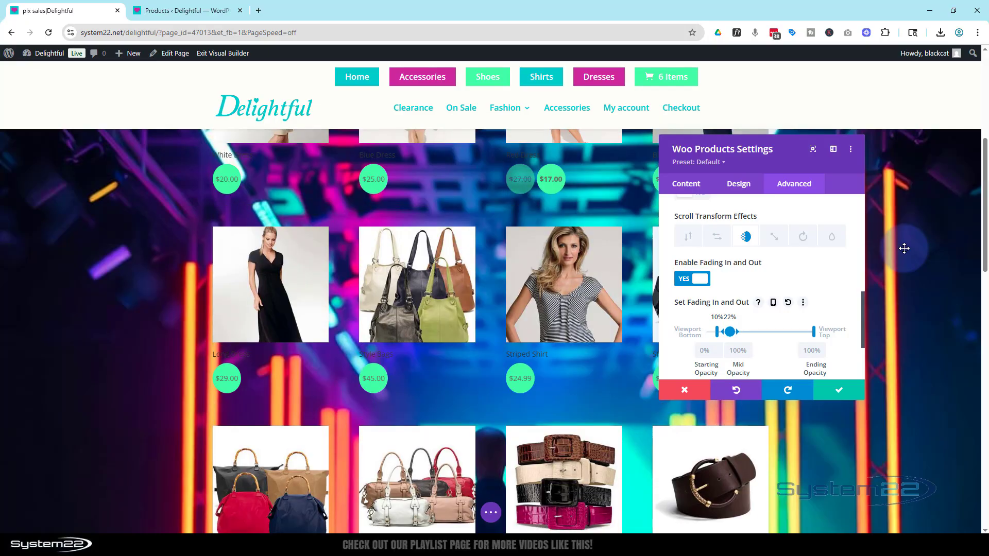
scroll(904, 247, "down", 3)
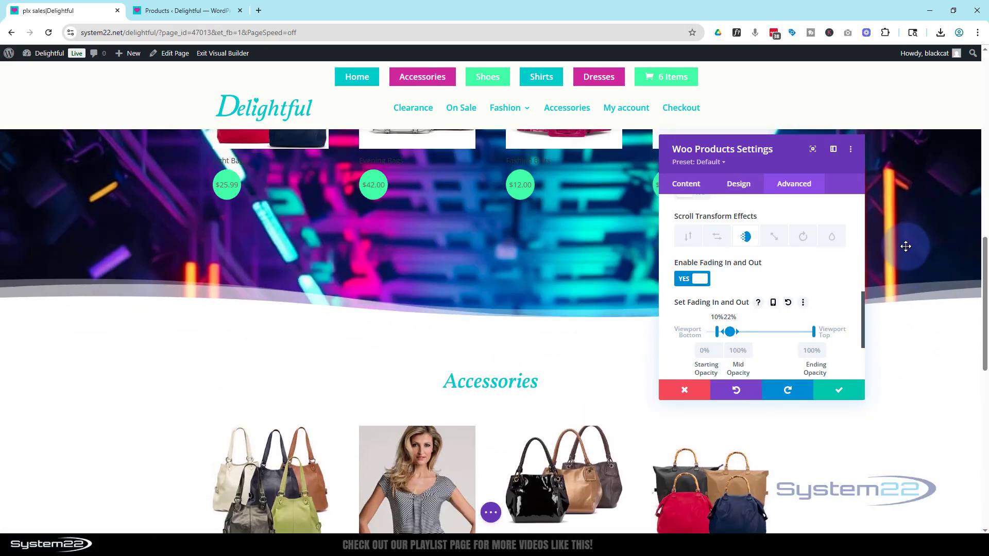
scroll(905, 247, "up", 6)
scroll(906, 247, "up", 10)
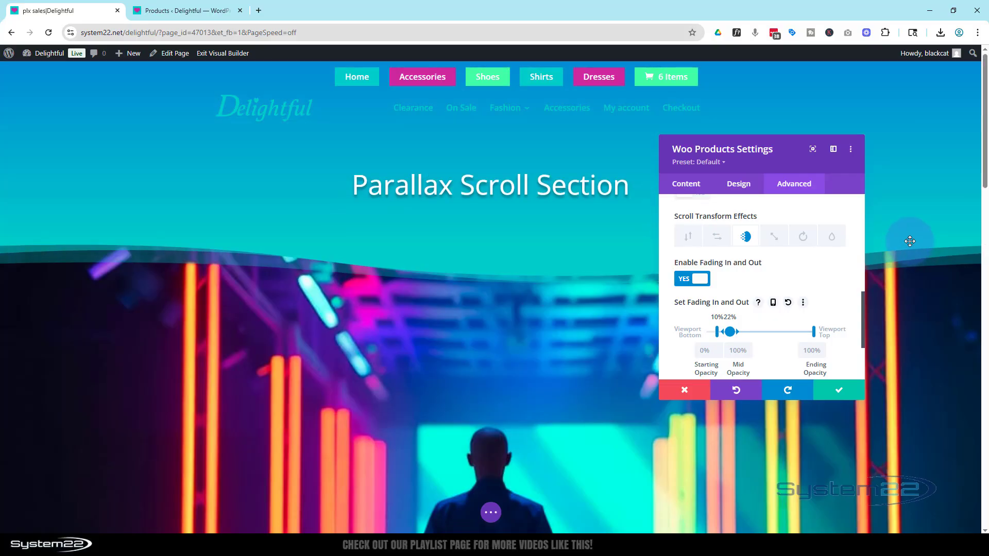
left_click(840, 395)
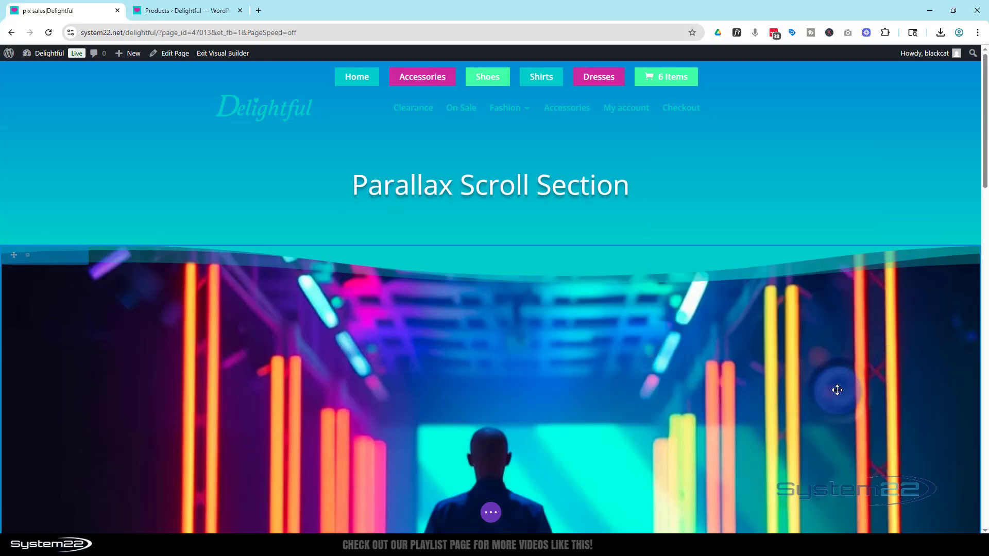
- Save the page as a draft and exit the Visual Builder to the front-end page
scroll(833, 378, "down", 10)
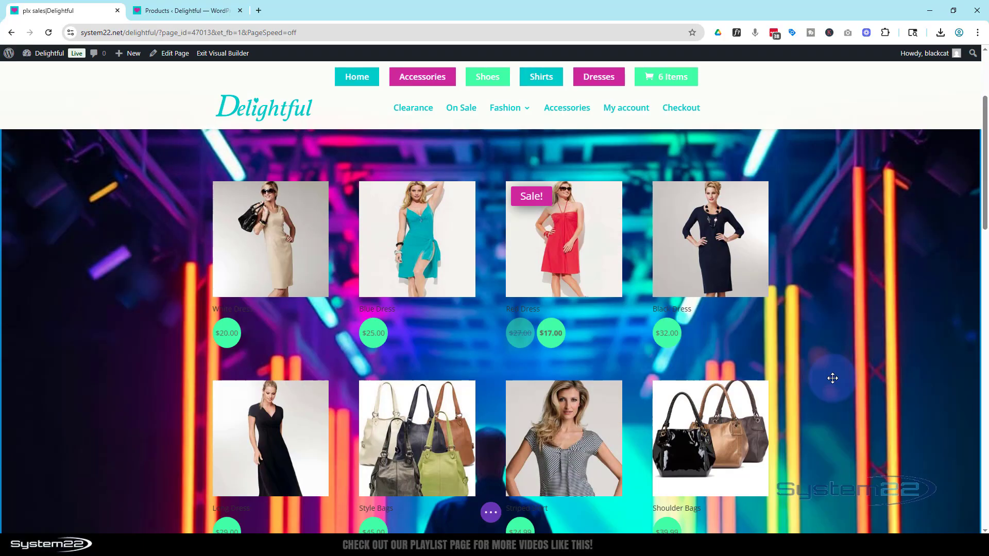
scroll(833, 378, "up", 10)
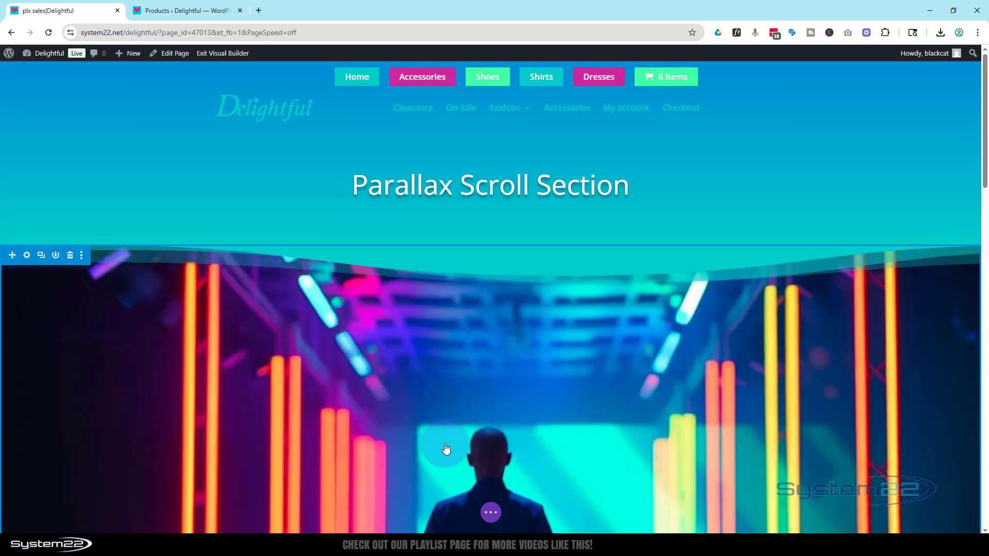
left_click(491, 513)
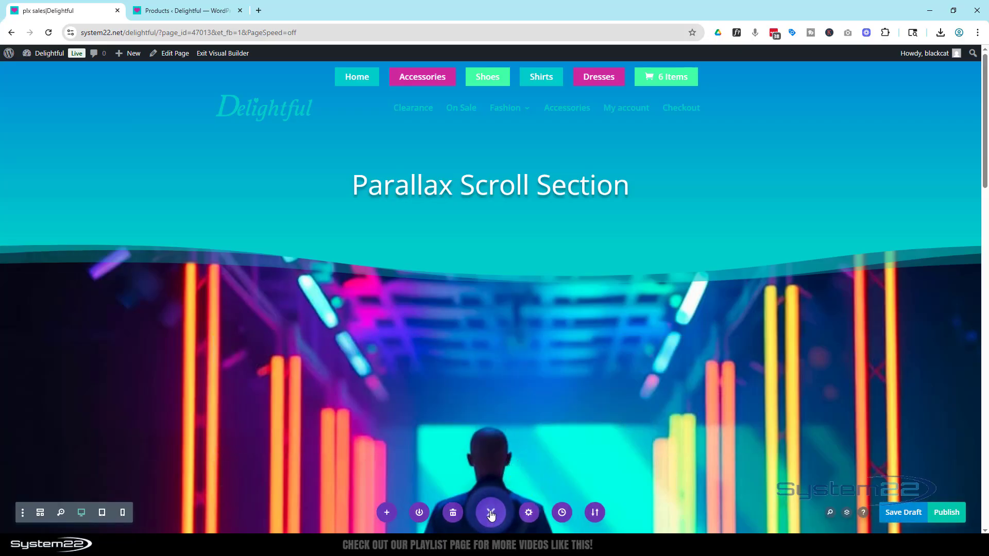
left_click(906, 515)
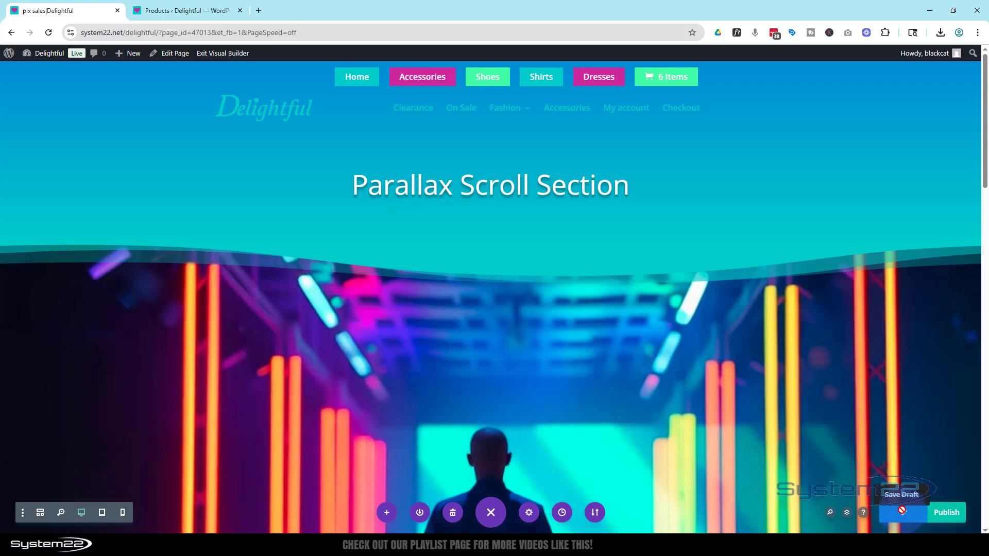
left_click(230, 53)
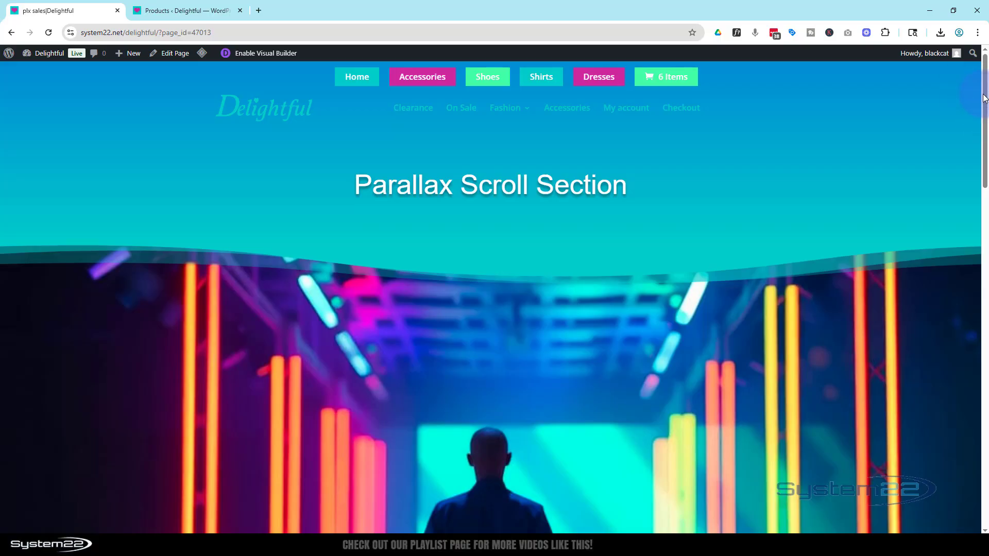
- Examine the parallax background, wave divider and product fade-in along the front-end page
left_click_drag(984, 96, 981, 155)
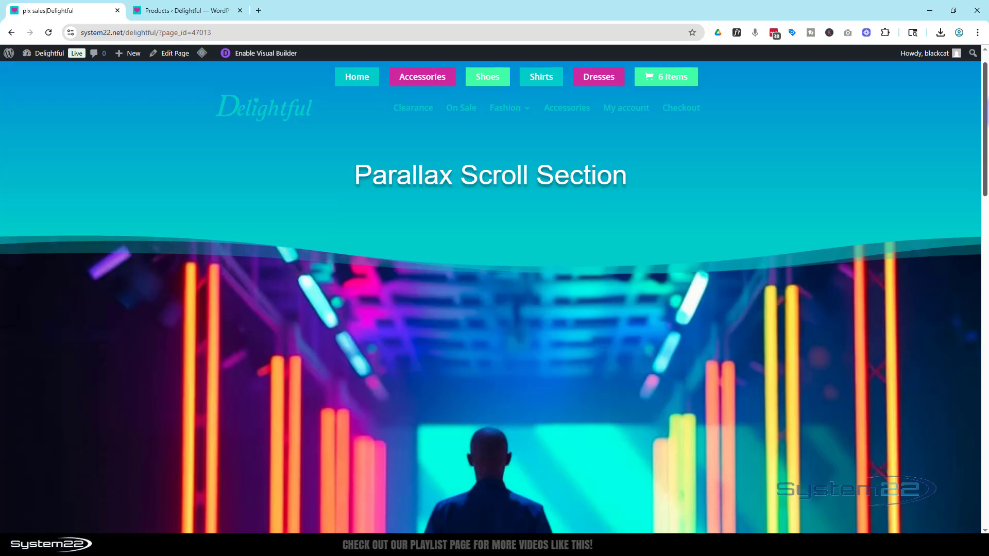
scroll(491, 297, "down", 3)
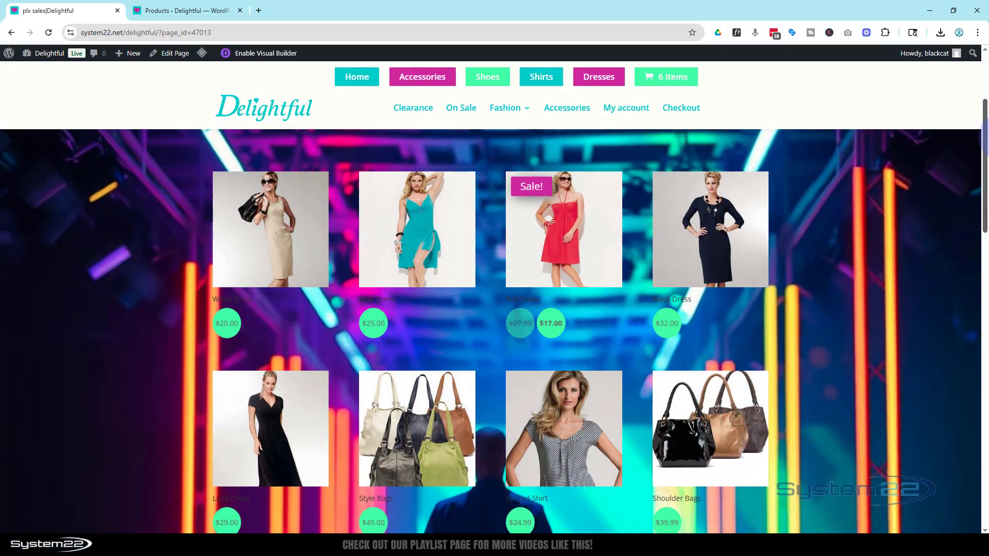
scroll(491, 297, "down", 1)
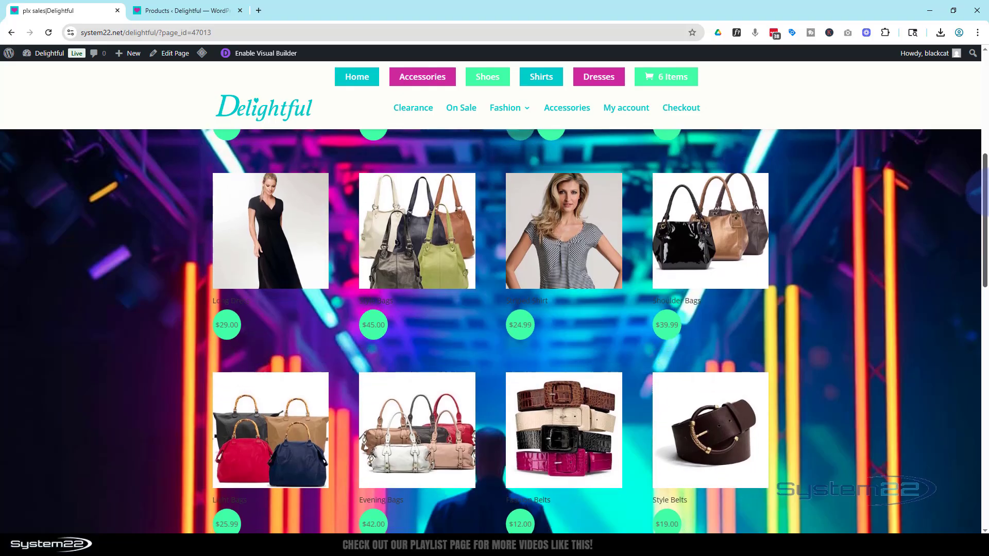
left_click_drag(985, 229, 986, 92)
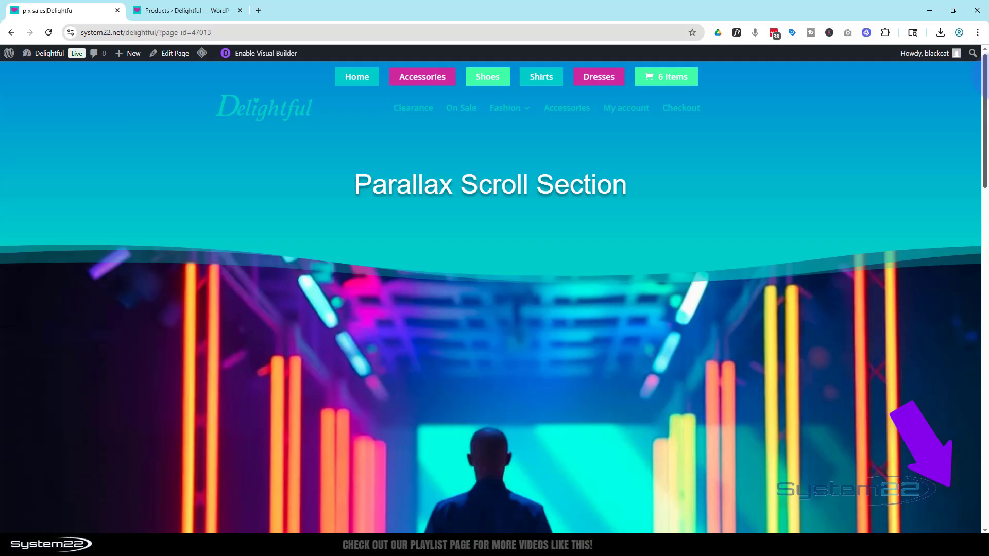
left_click_drag(986, 93, 965, 324)
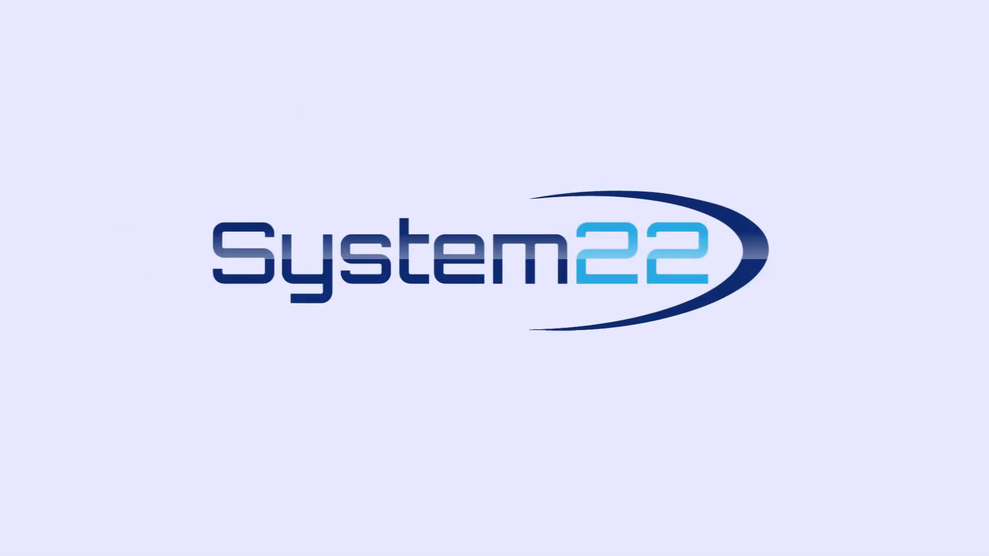